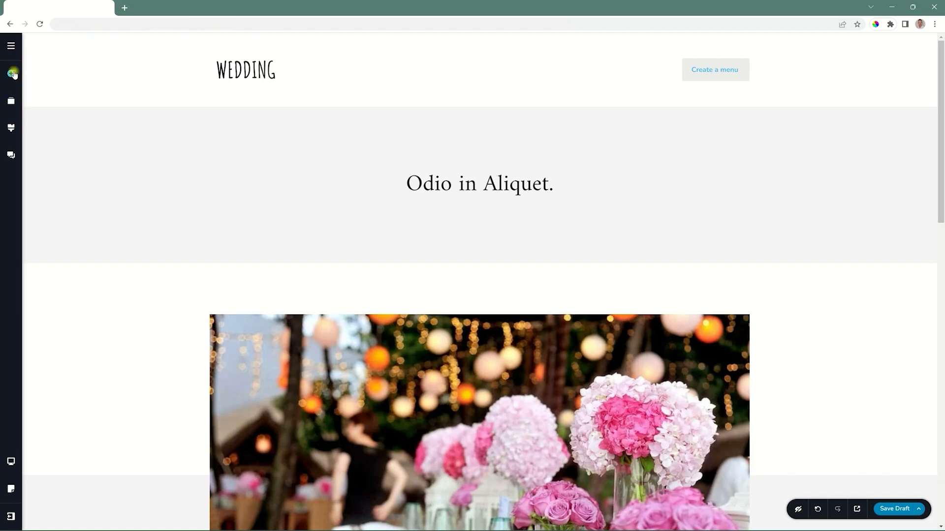
click(13, 74)
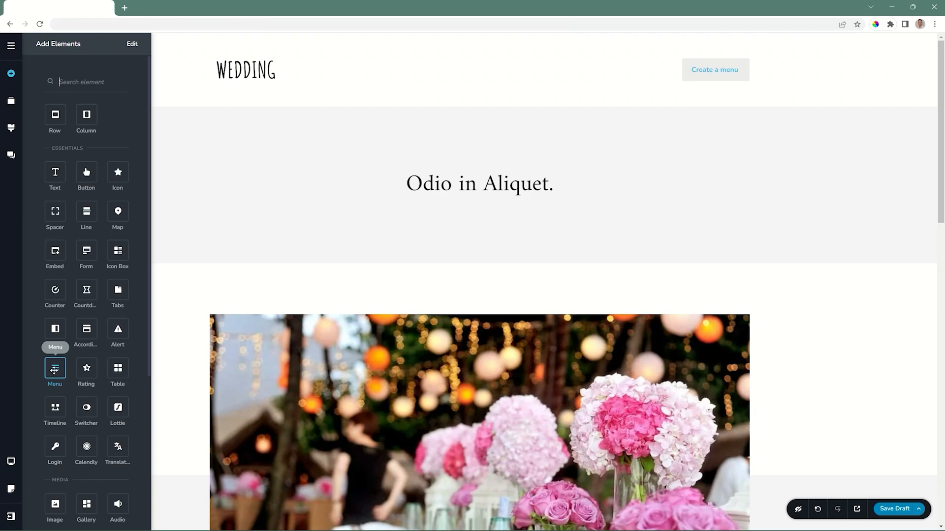
drag(54, 369, 714, 79)
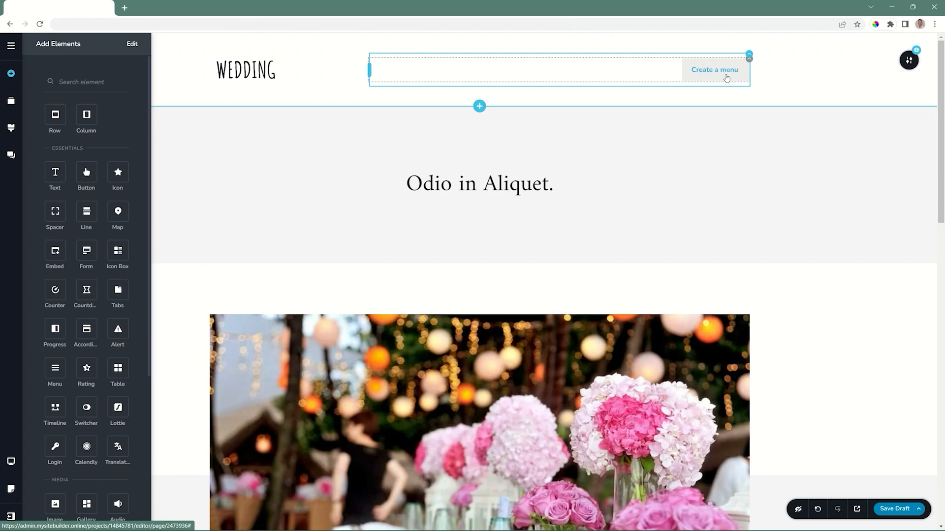
click(786, 76)
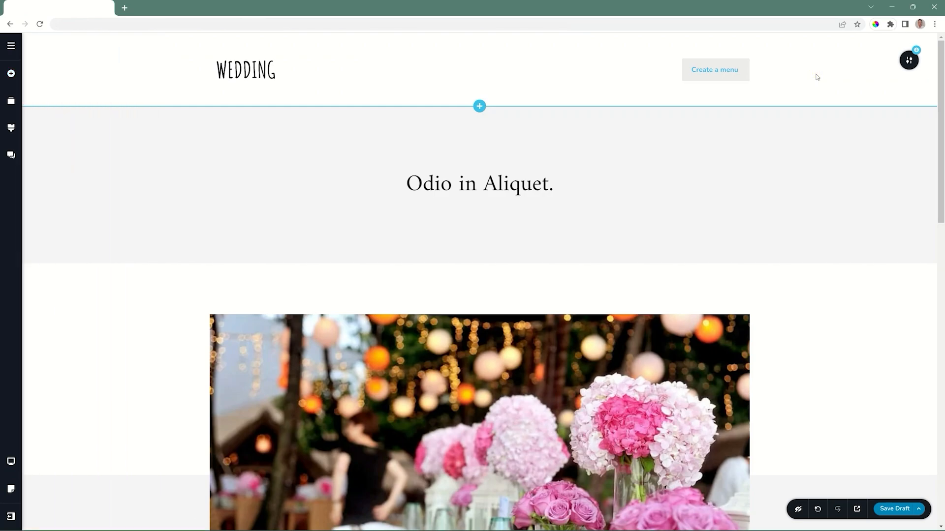
Create a new site menu named Main Demo Menu and select it for editing.
click(12, 47)
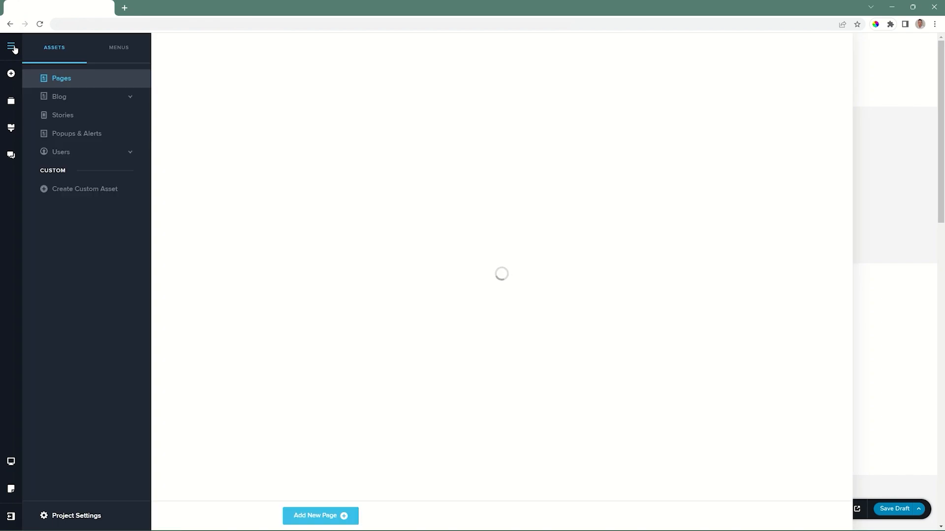
click(113, 48)
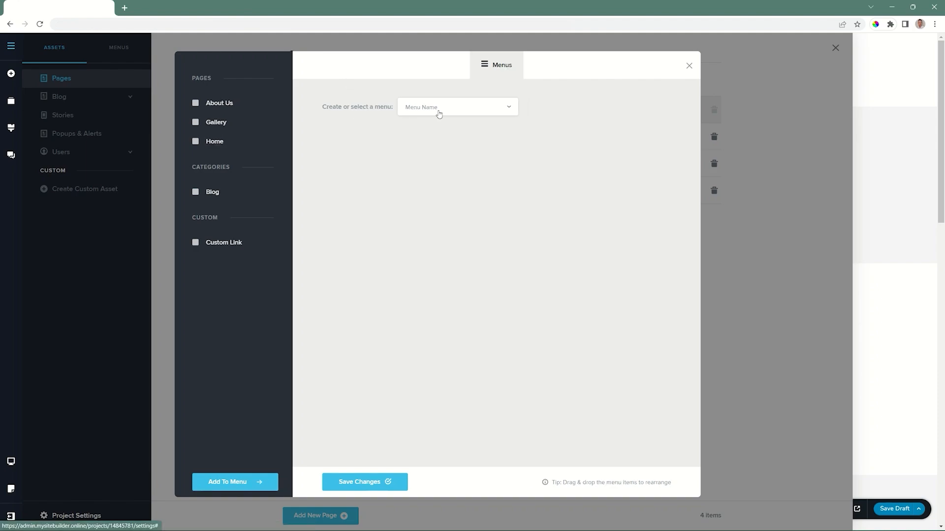
click(510, 106)
click(426, 132)
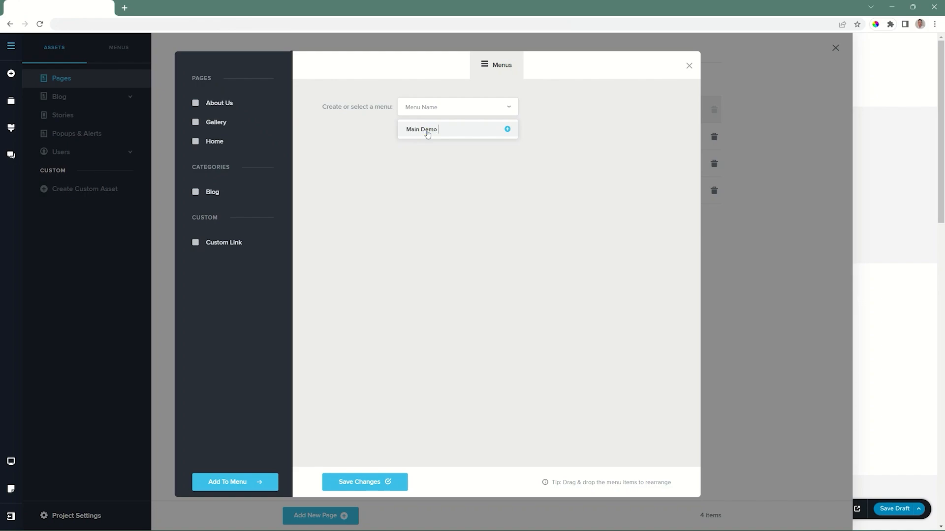
click(507, 131)
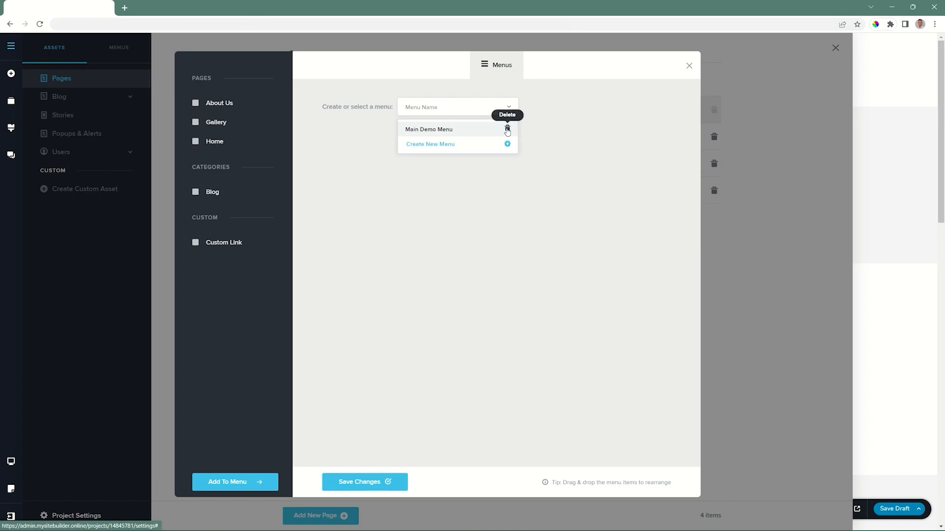
click(430, 146)
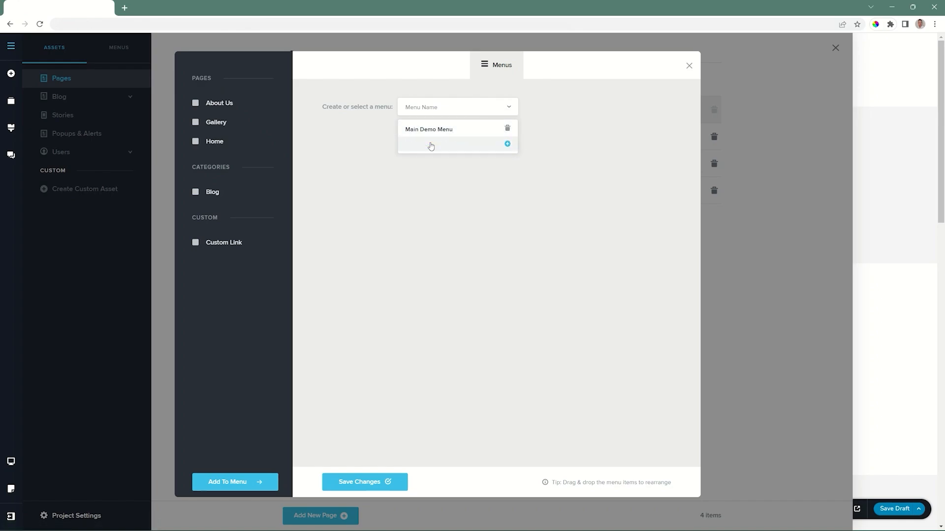
click(431, 129)
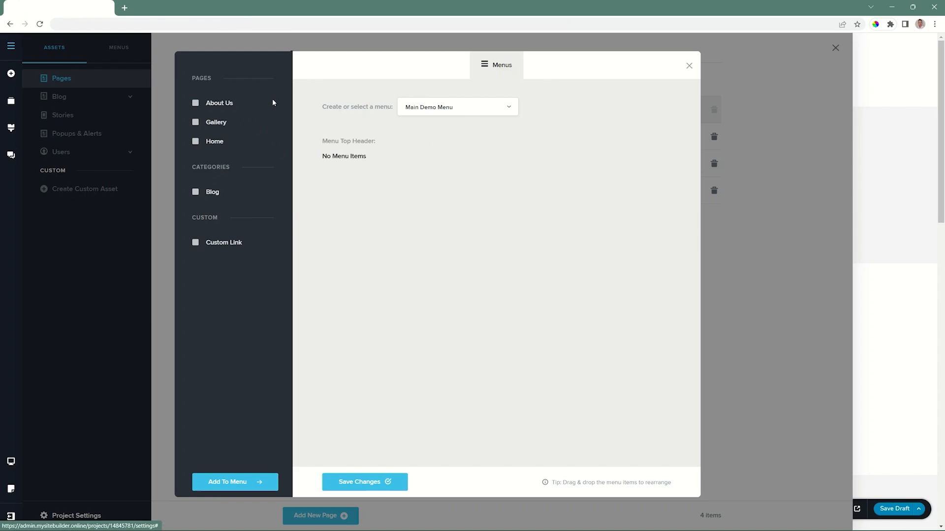
Add the About Us, Gallery and Home pages to Main Demo Menu.
click(195, 103)
click(195, 123)
click(196, 141)
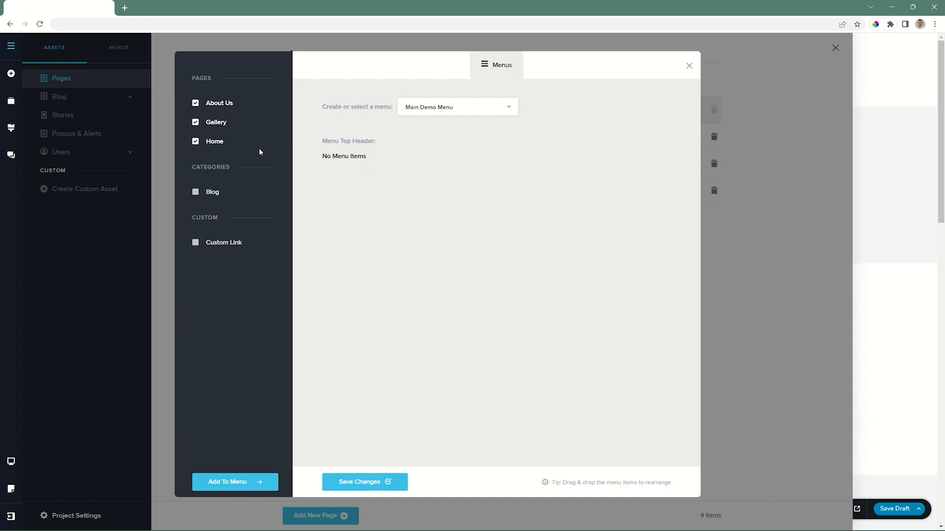
click(238, 485)
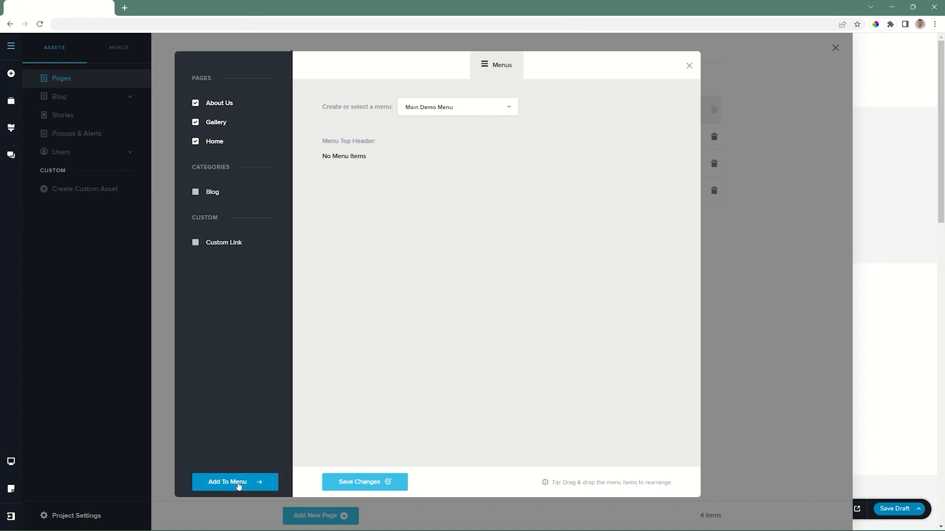
Reorder the menu items to Home, Gallery, About Us, save the menu and return to the page.
drag(332, 217, 333, 164)
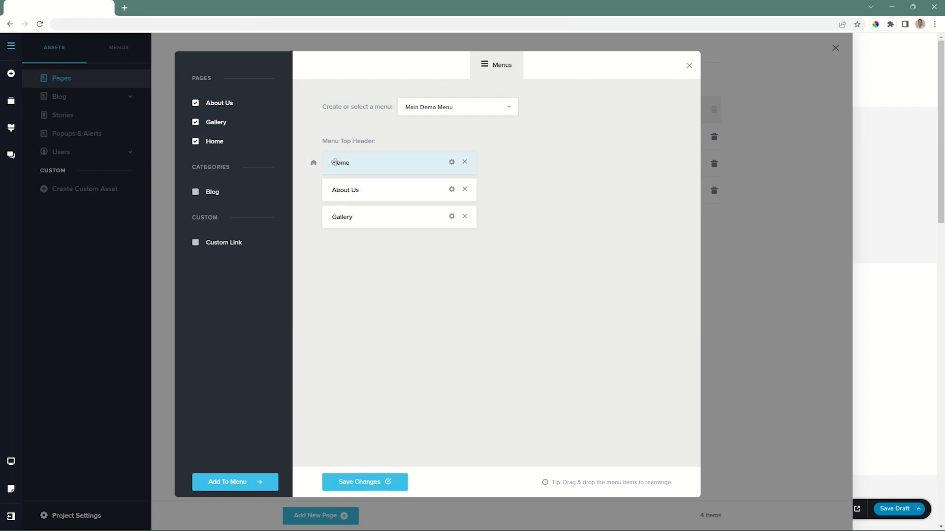
drag(334, 210, 333, 190)
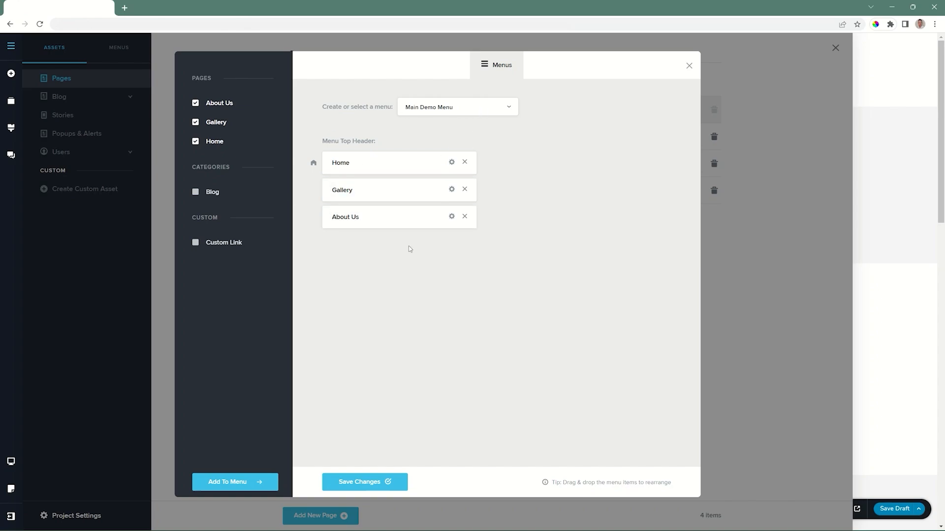
click(377, 481)
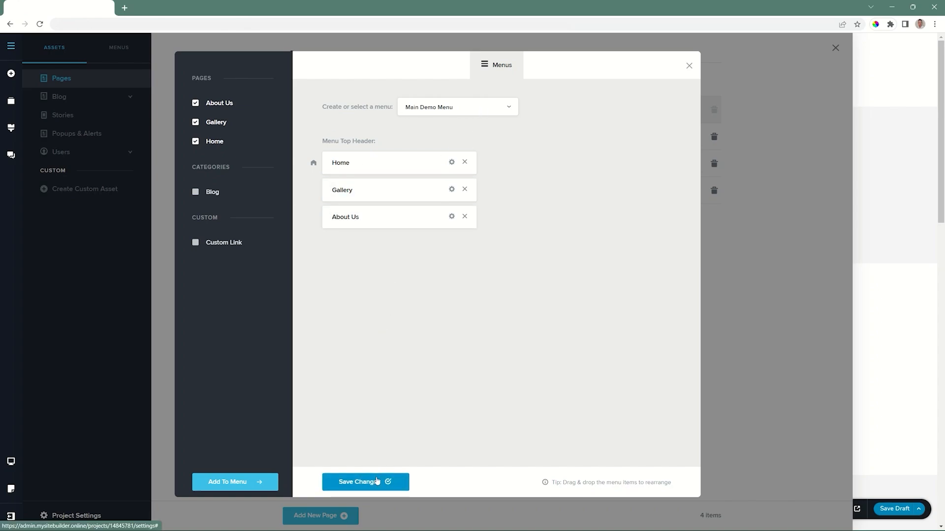
click(690, 65)
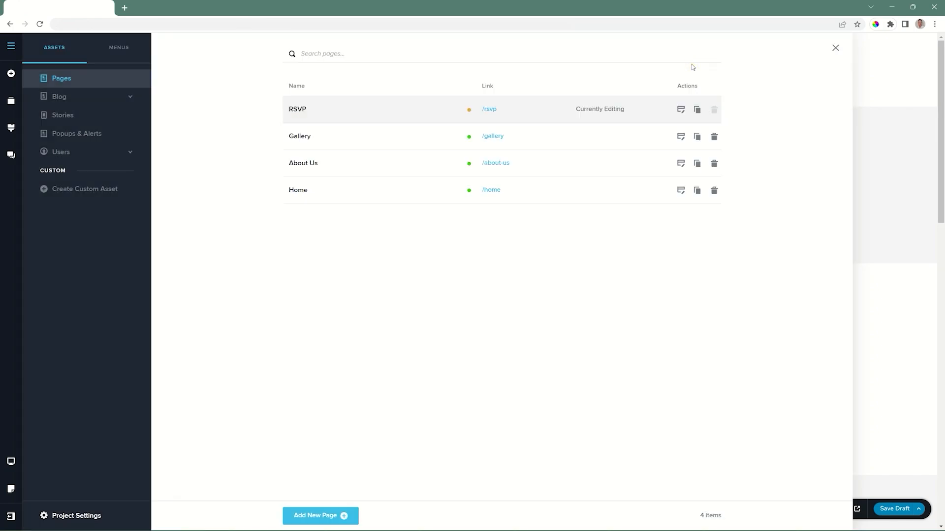
click(835, 47)
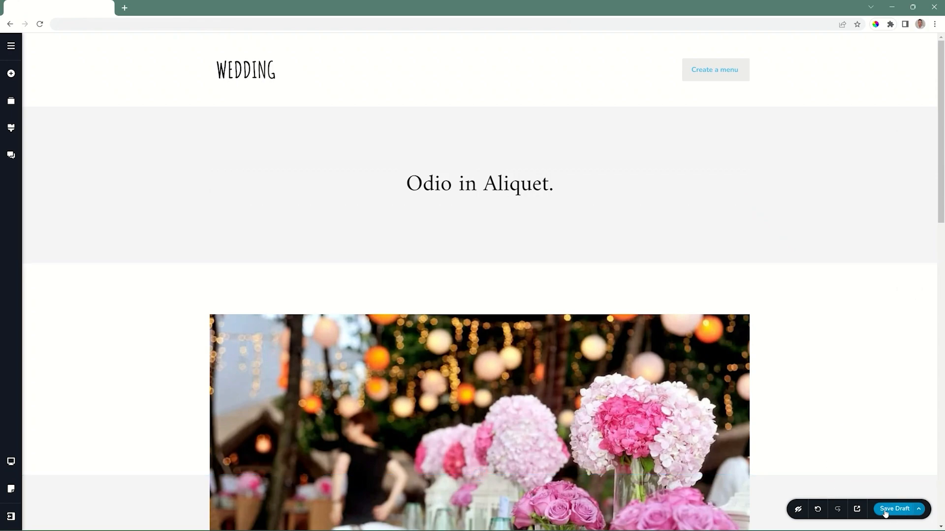
Publish the RSVP page and add it to Main Demo Menu after About Us, saving the menu changes.
click(924, 513)
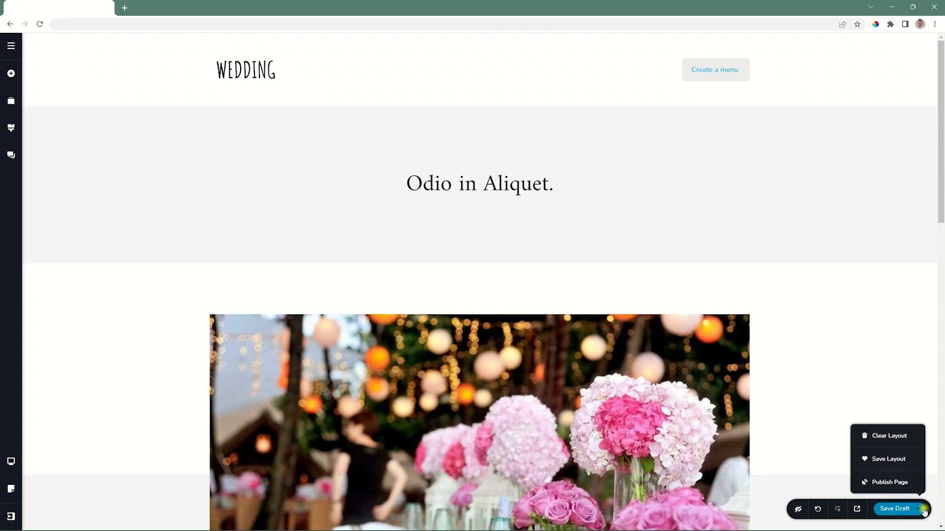
click(894, 482)
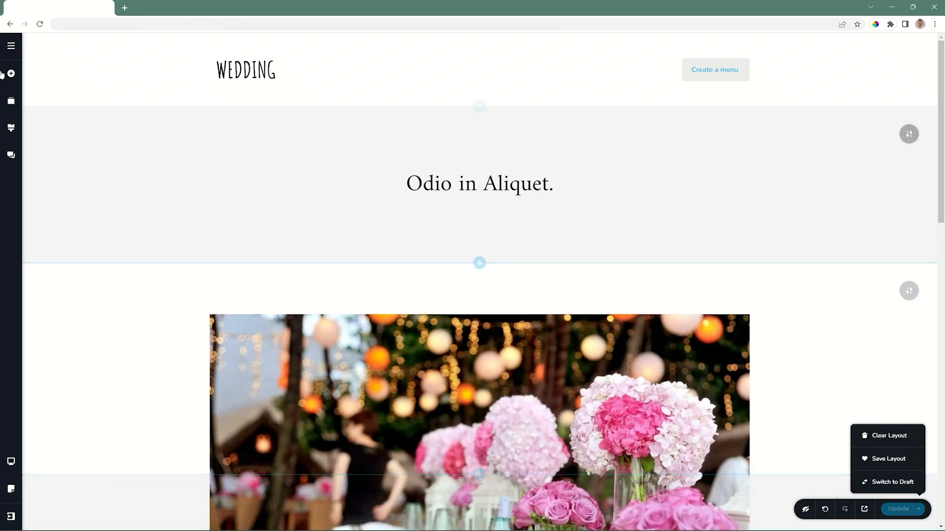
click(10, 47)
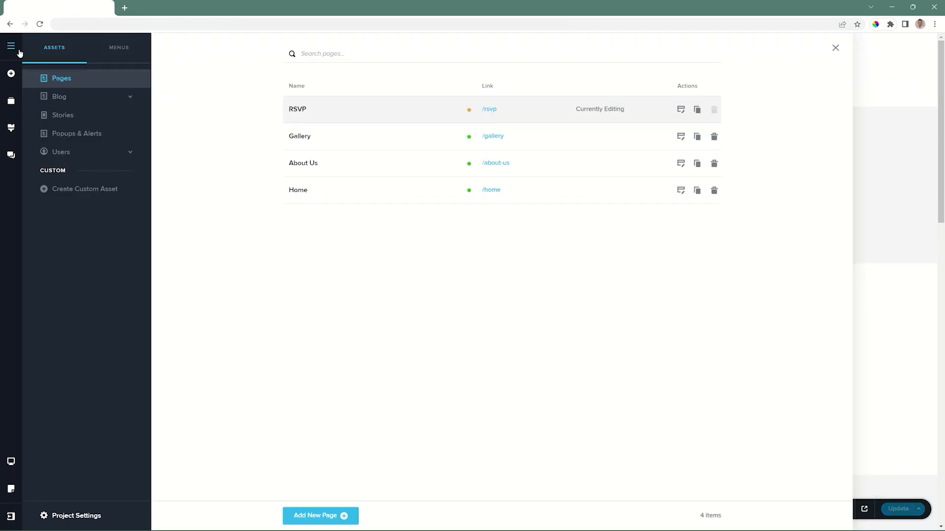
click(116, 49)
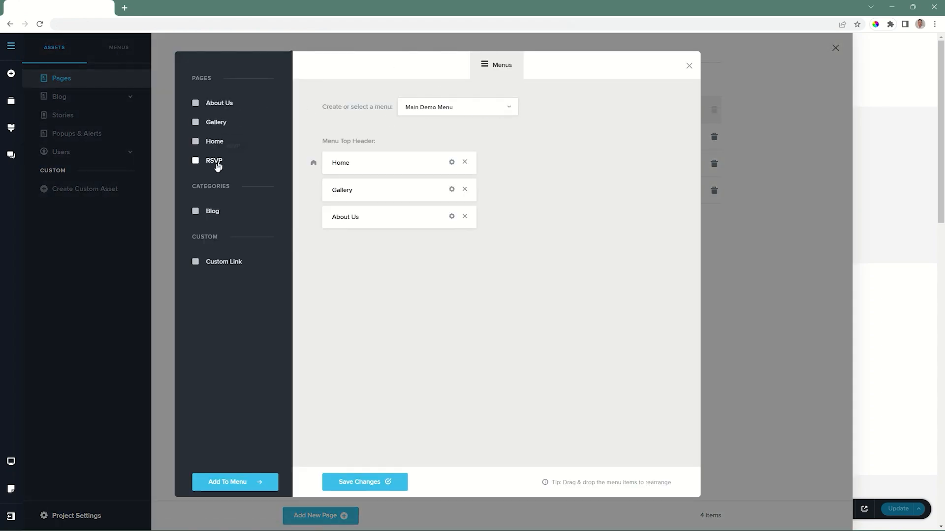
click(197, 162)
click(241, 485)
click(375, 484)
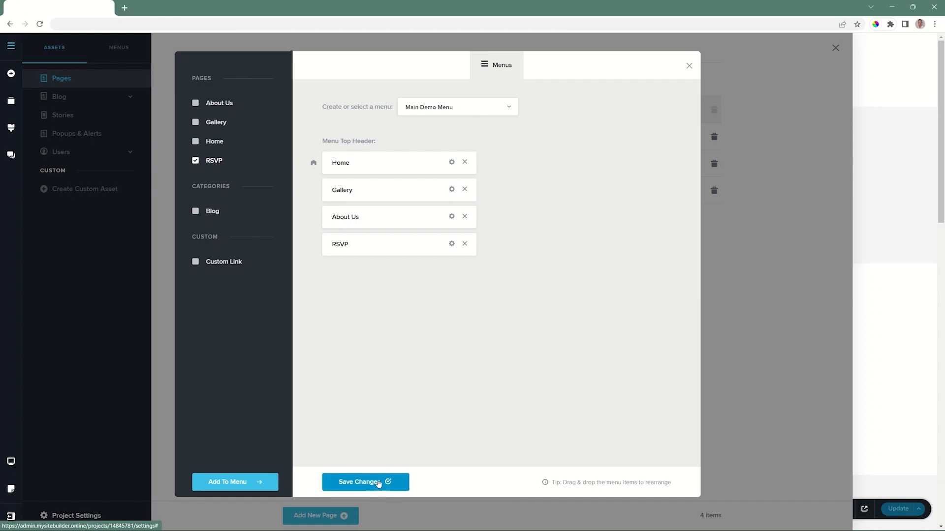
click(689, 65)
click(835, 48)
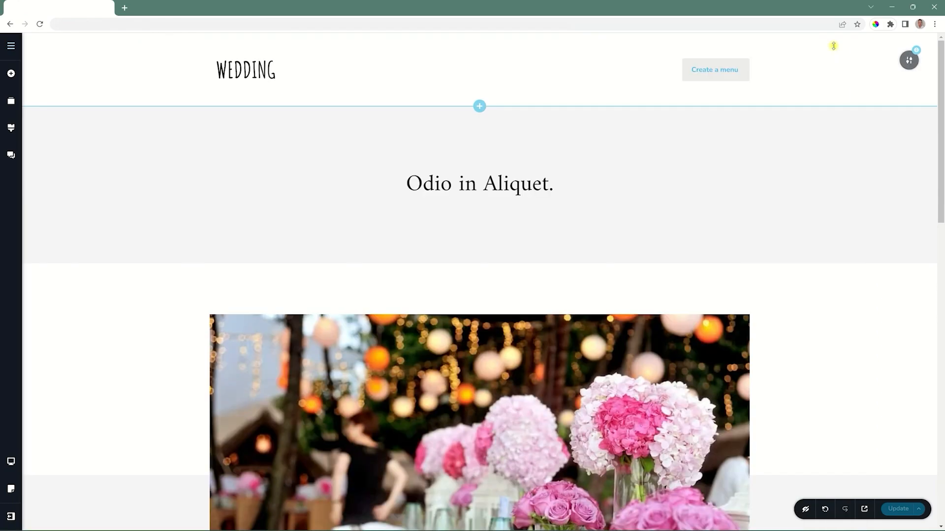
click(747, 63)
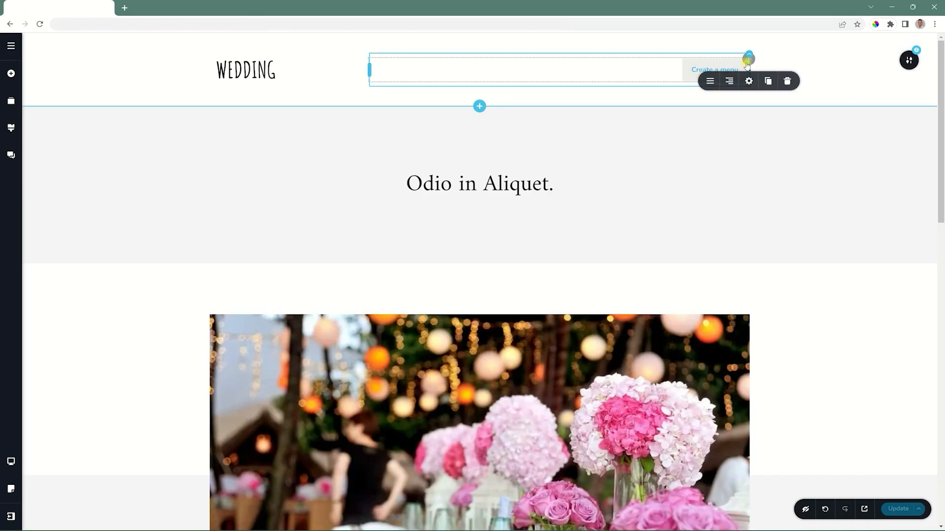
click(709, 83)
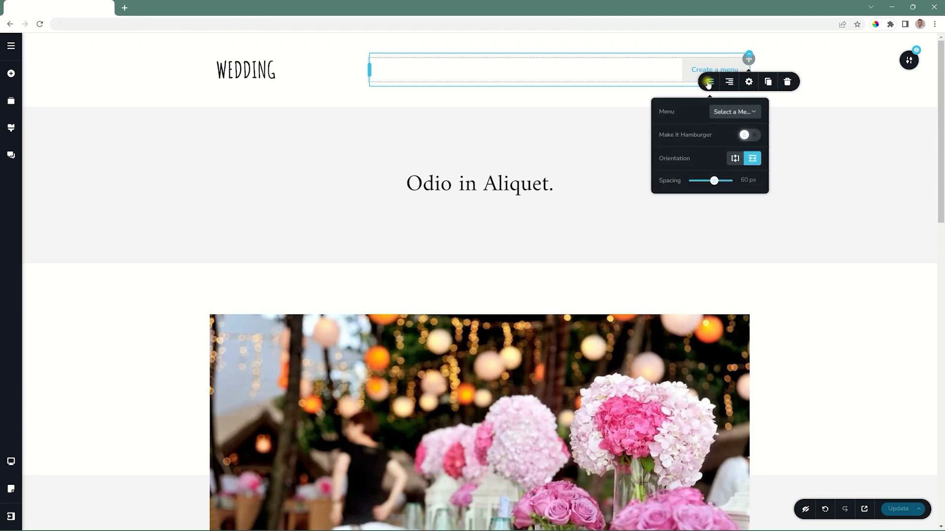
click(734, 112)
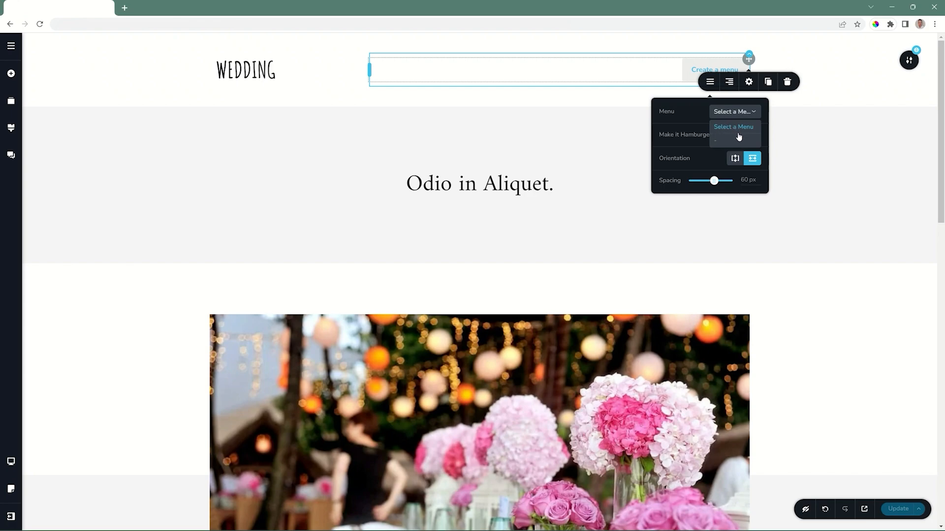
click(691, 111)
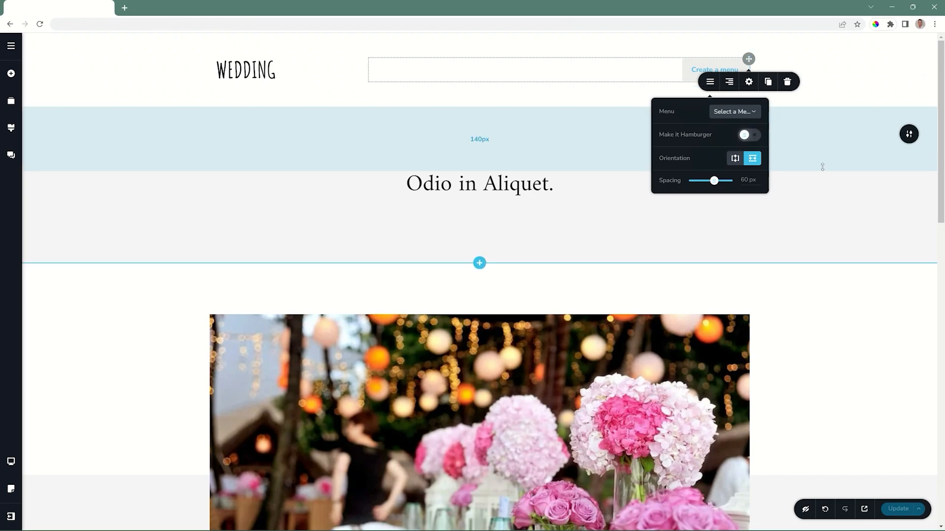
Reload the editor page and assign Main Demo Menu to the header's menu element.
click(40, 25)
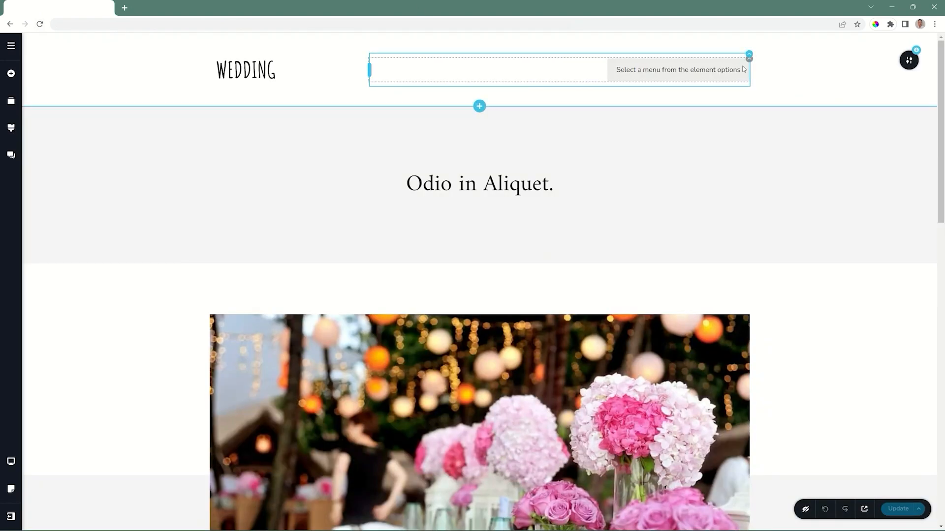
click(748, 59)
click(711, 82)
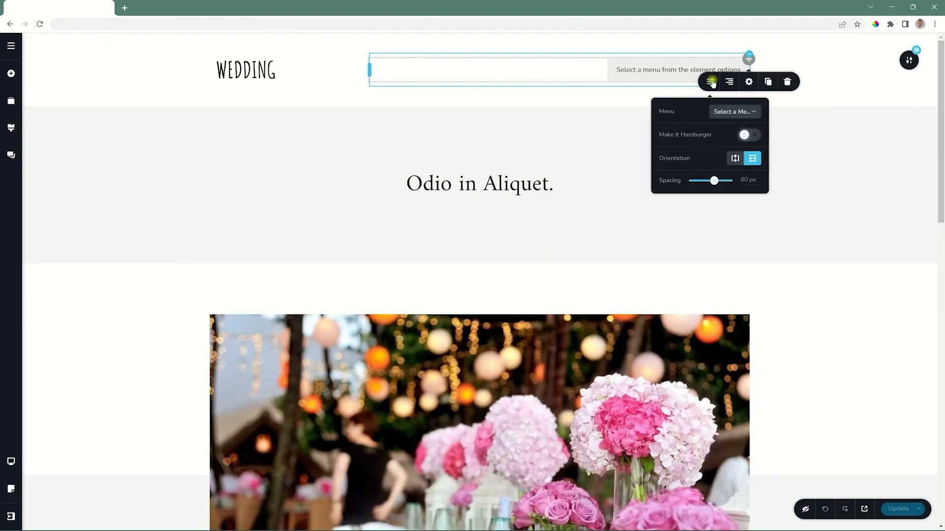
click(725, 115)
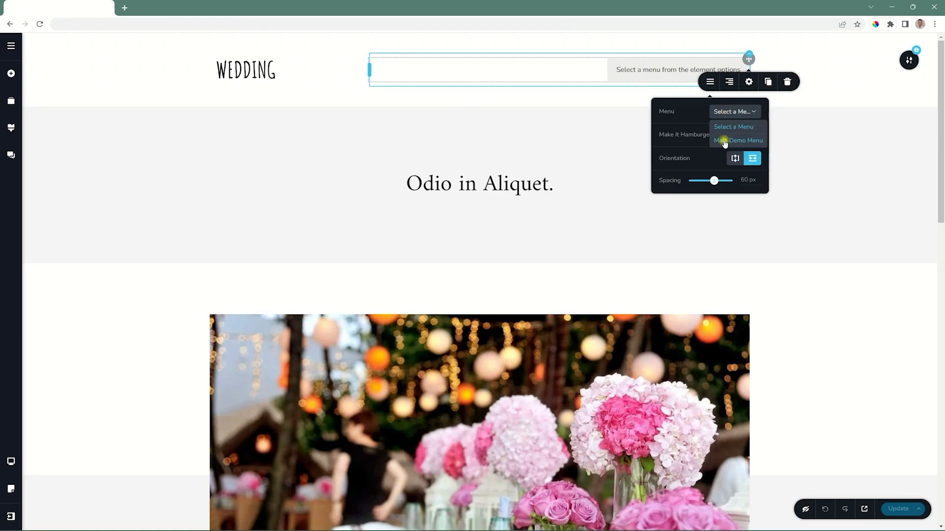
click(724, 142)
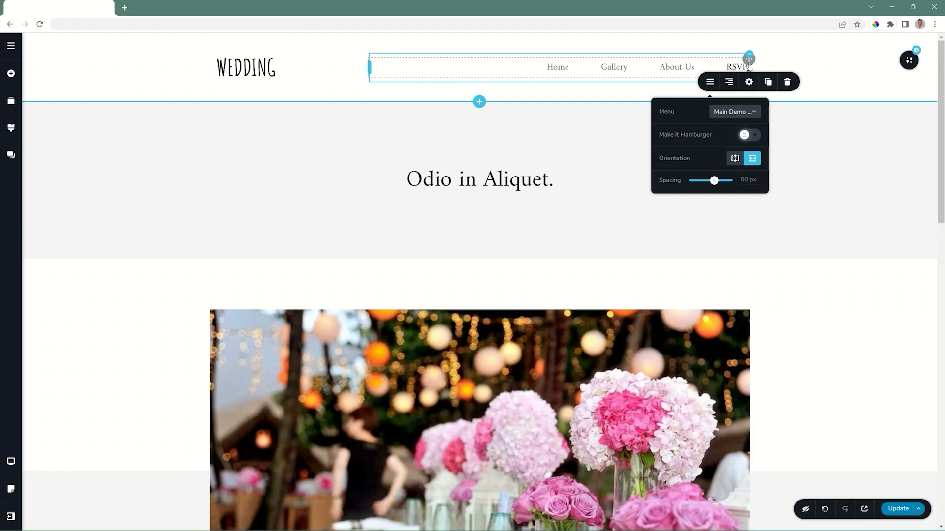
Check the header menu's styling and menu options, and cycle its alignment around to right-aligned again.
click(749, 82)
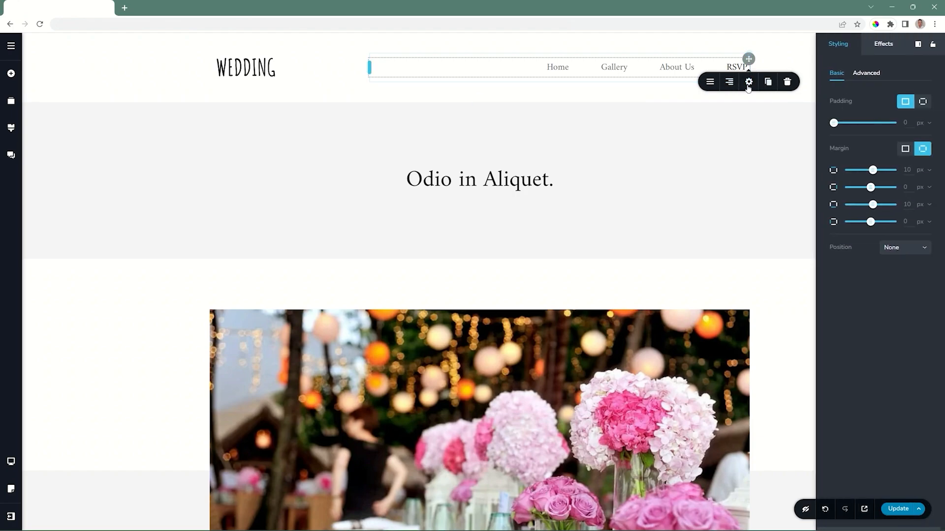
click(716, 86)
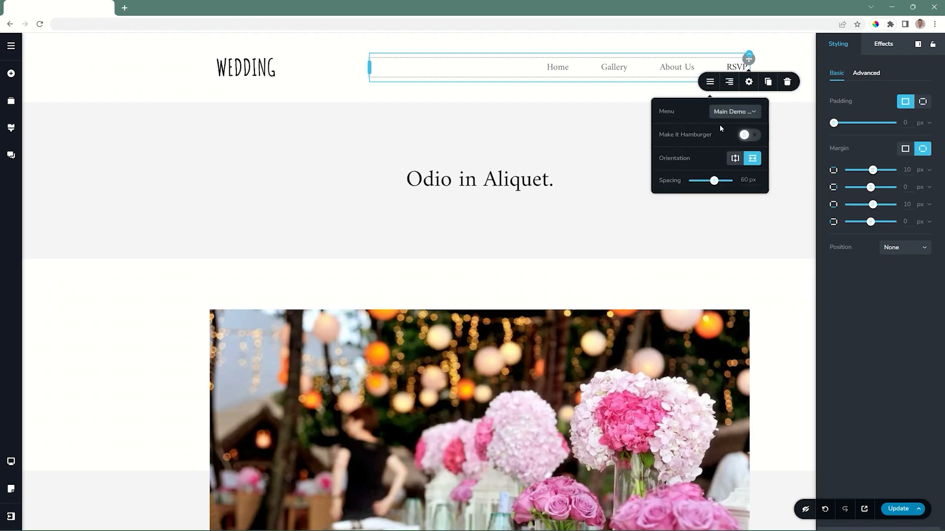
click(728, 82)
click(728, 82)
click(728, 82)
click(728, 82)
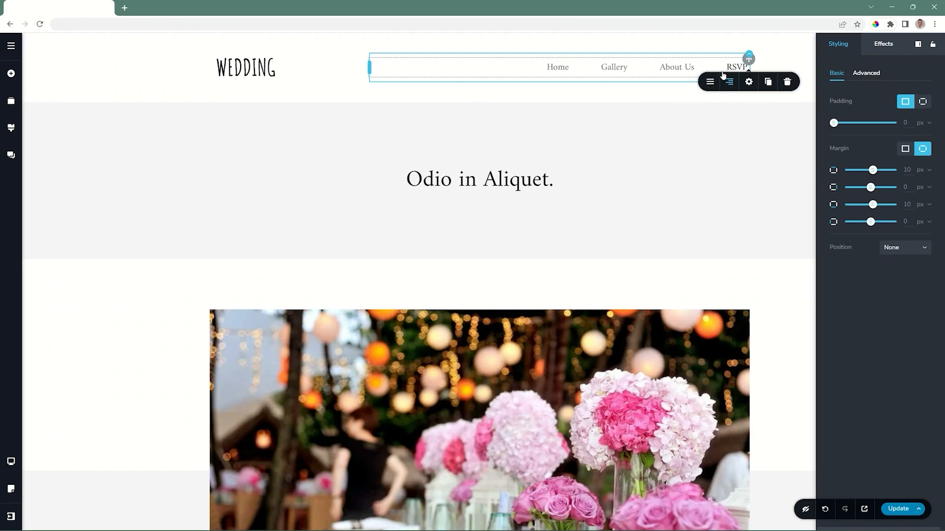
Turn on the mega menu for the Home menu item and add a text and a button element inside it.
click(559, 68)
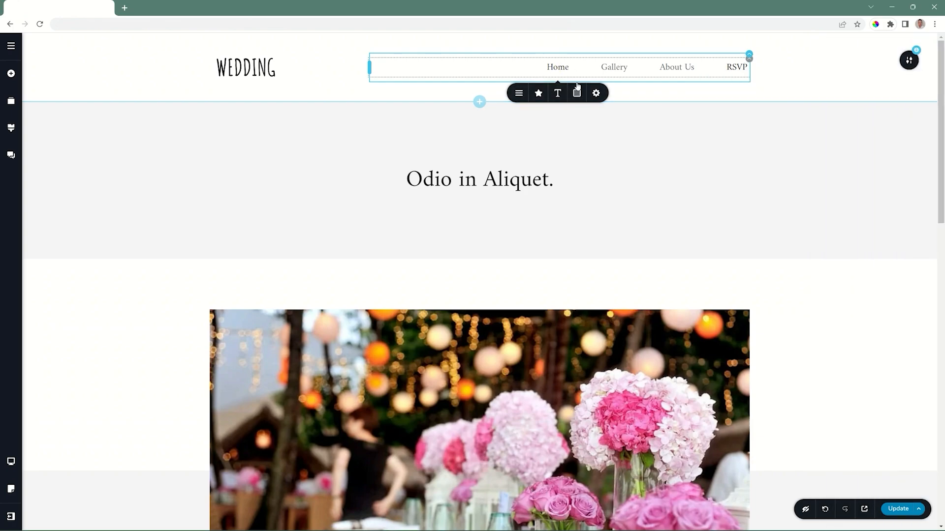
click(519, 93)
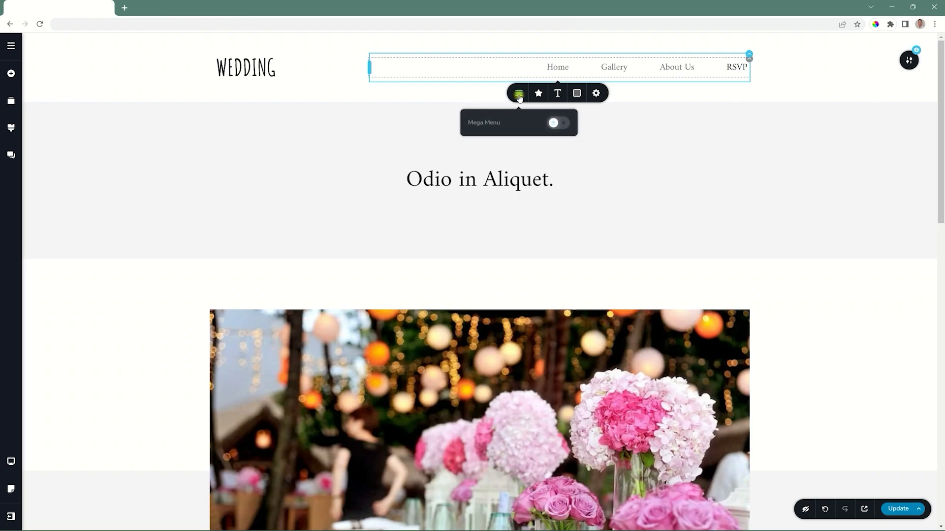
click(561, 126)
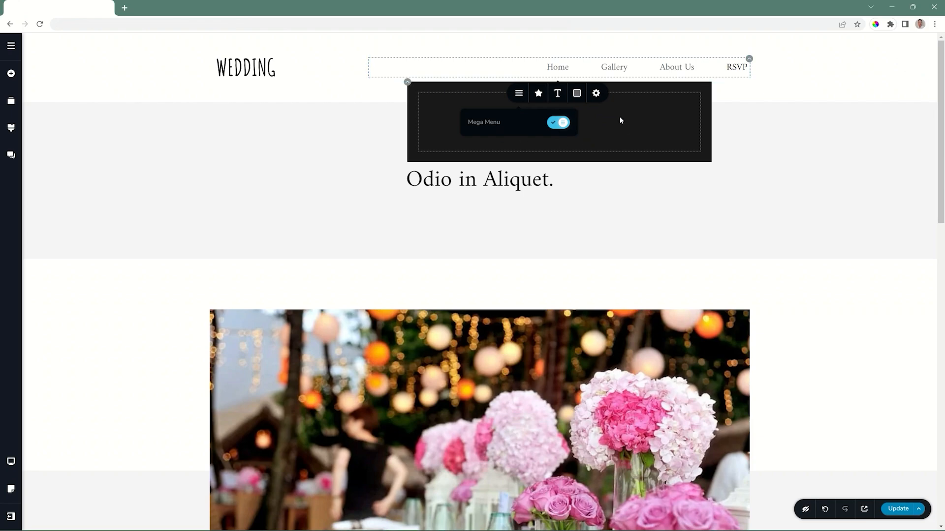
click(11, 73)
drag(61, 170, 482, 134)
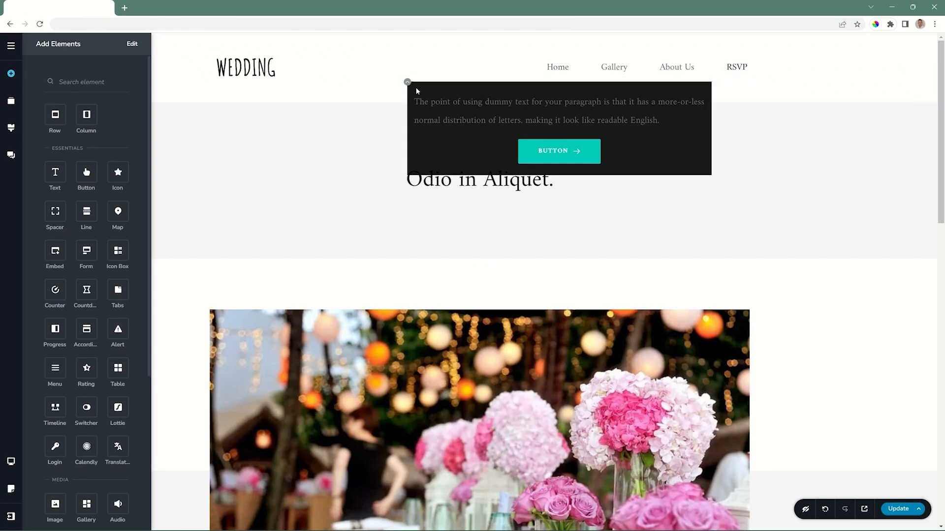
click(704, 150)
Turn off the mega menu for the Home menu item.
click(560, 68)
click(560, 69)
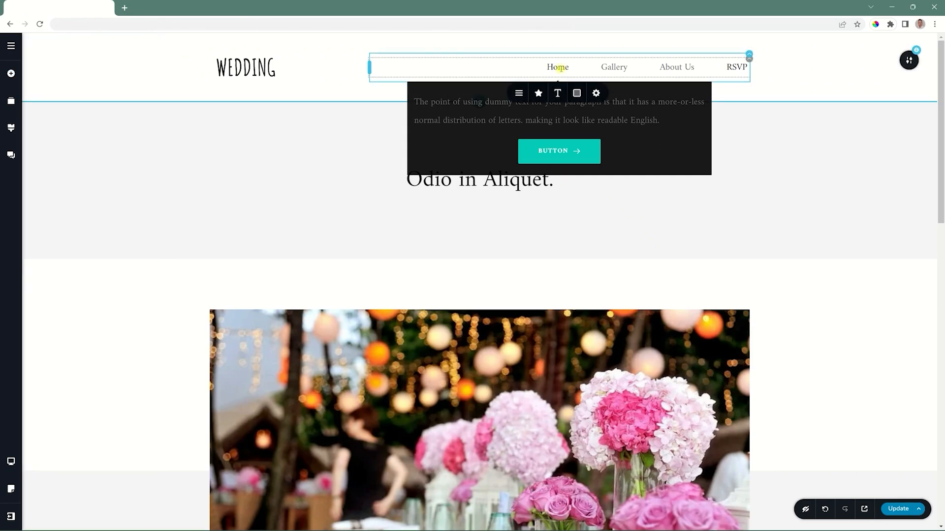
click(519, 93)
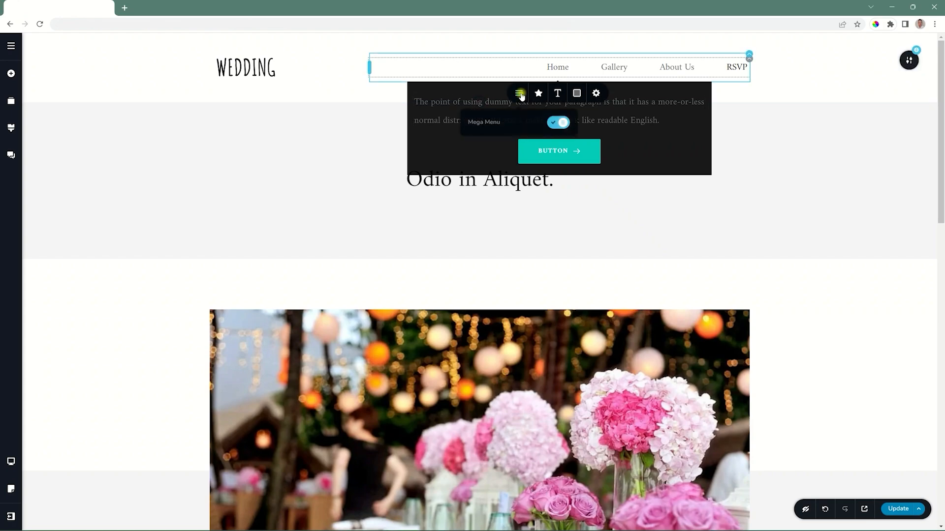
click(557, 123)
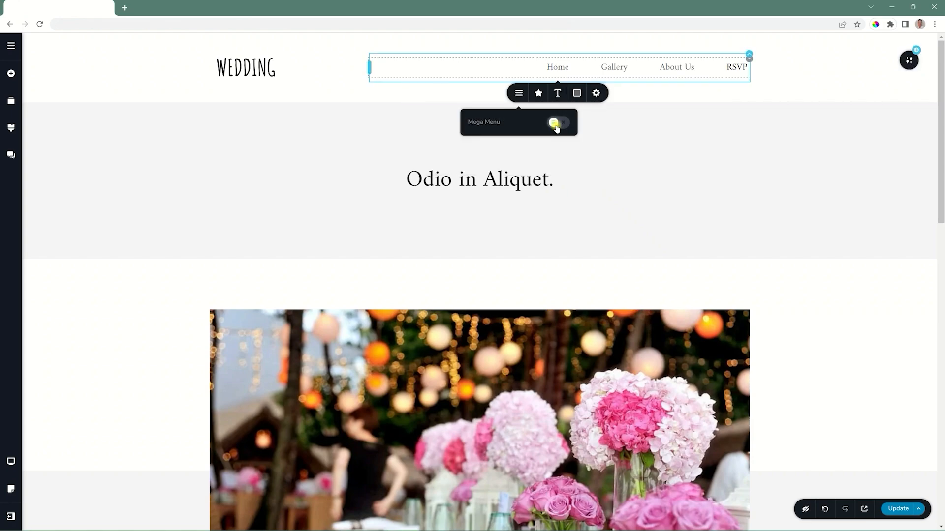
Search the Glyph icons for "house" and add a solid house icon to the Home menu item.
click(538, 94)
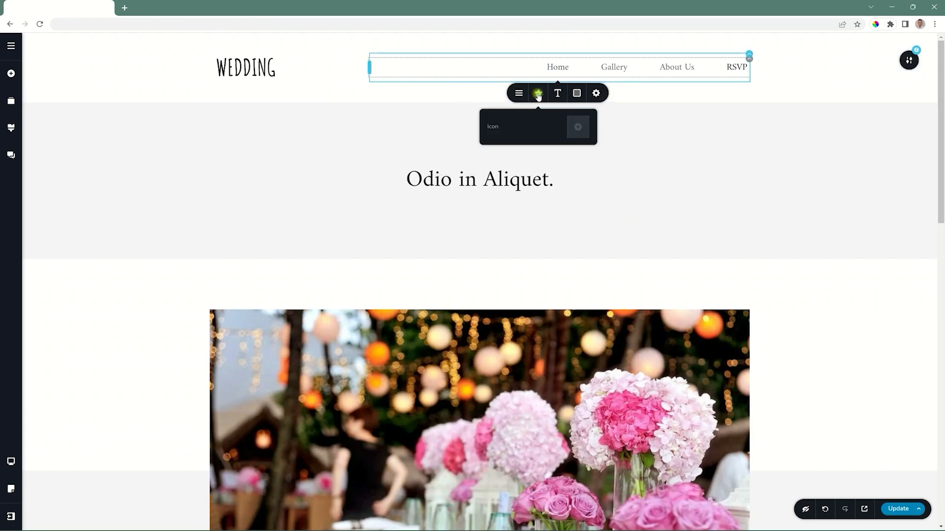
click(577, 127)
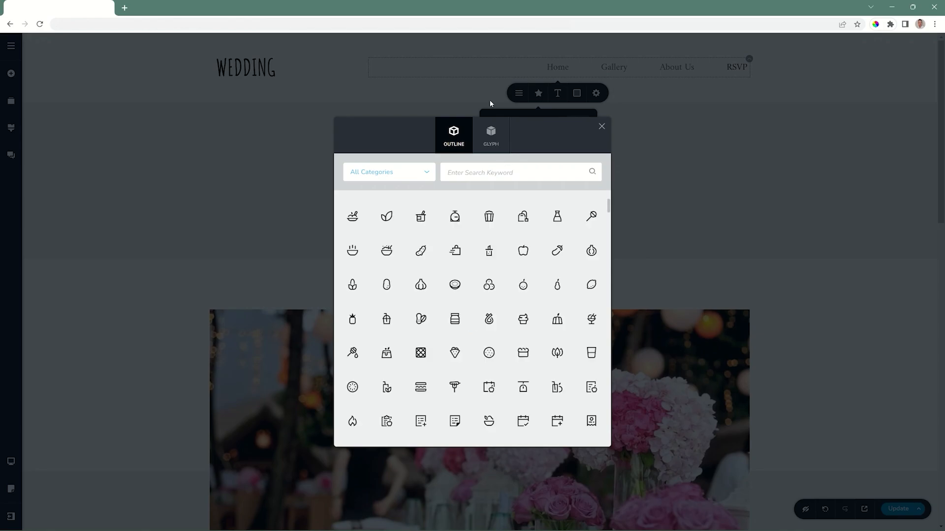
click(487, 131)
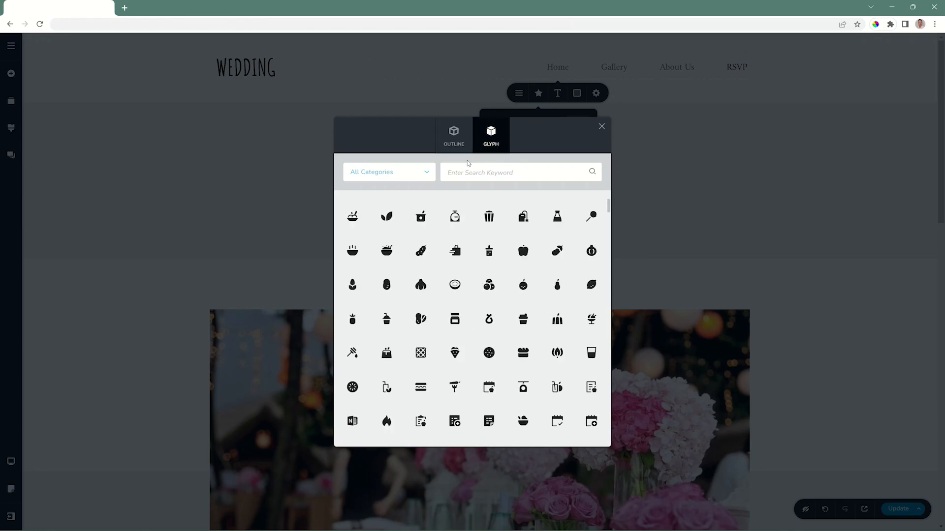
click(467, 173)
text(house)
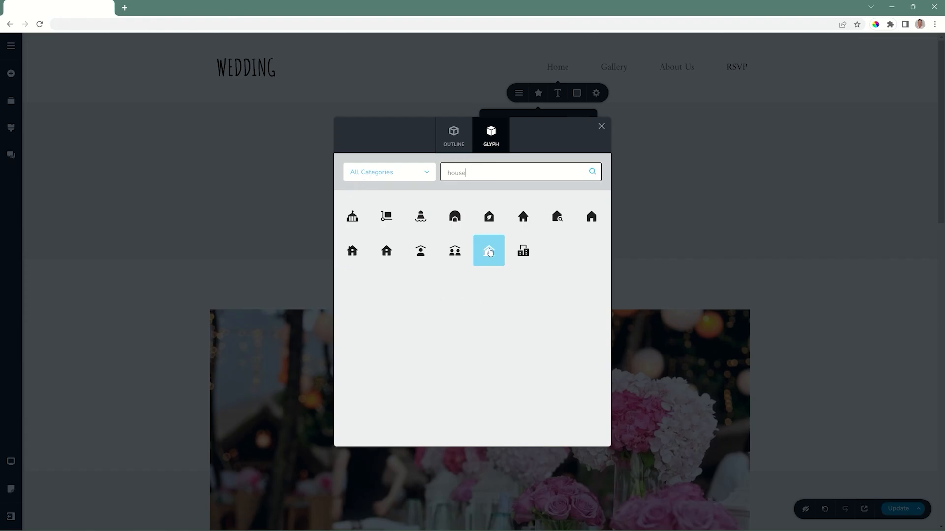
click(523, 217)
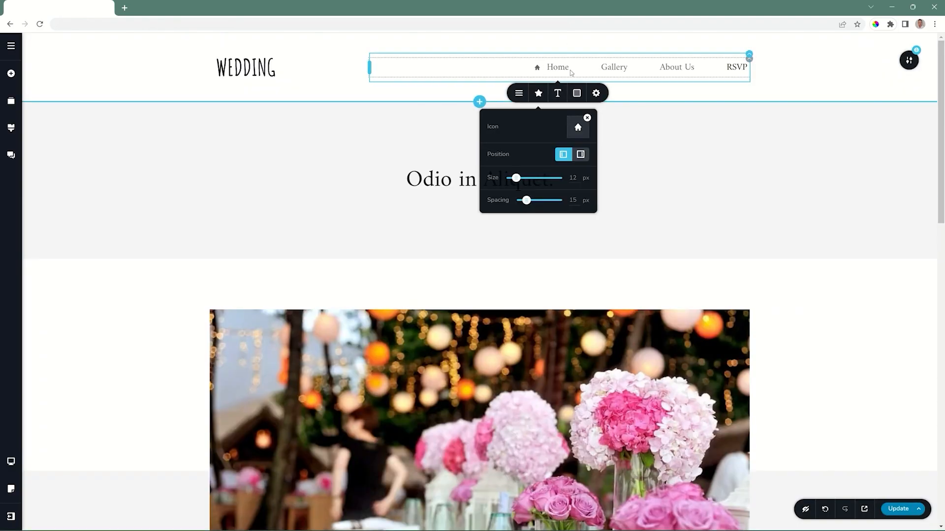
Keep the house icon in front of the Home label and set its size to 19 px and spacing to 7 px.
click(581, 154)
click(566, 155)
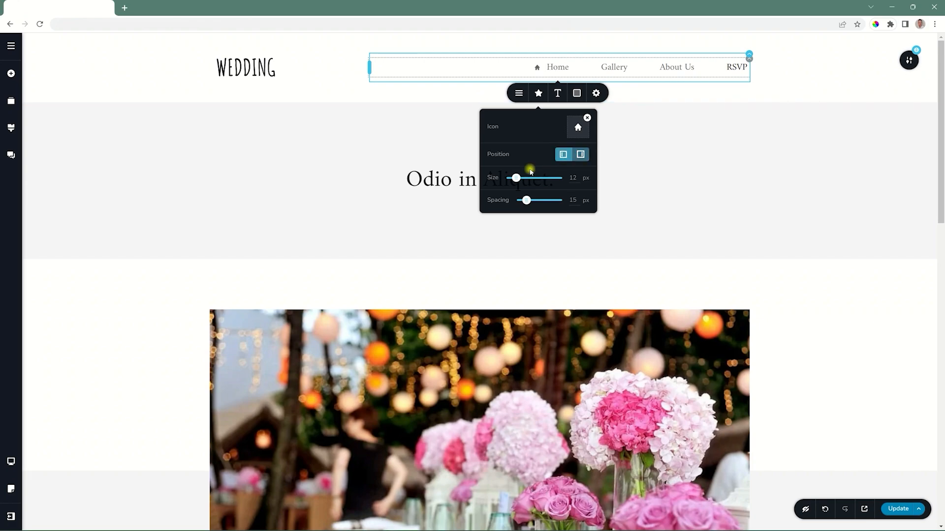
drag(515, 178, 523, 200)
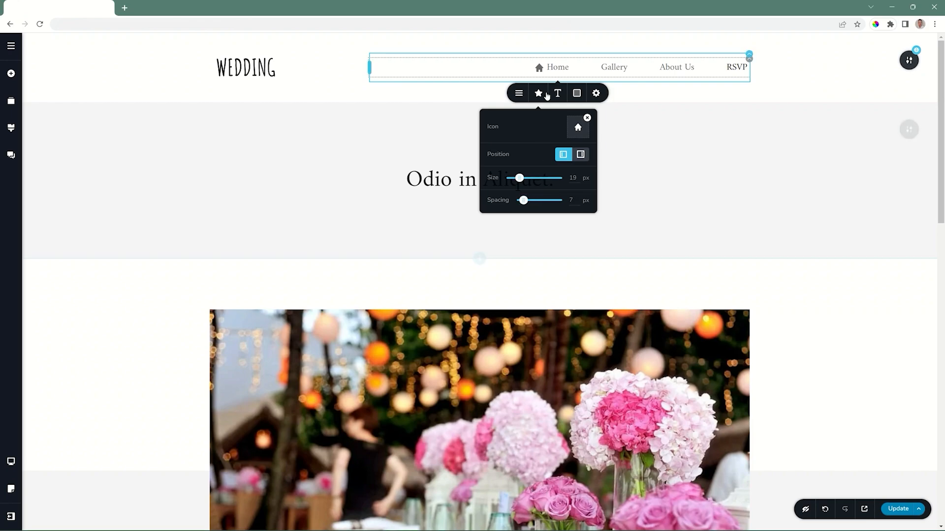
Change the menu items' font to Raleway at a size of 18 px.
click(556, 93)
click(495, 123)
click(496, 146)
click(488, 124)
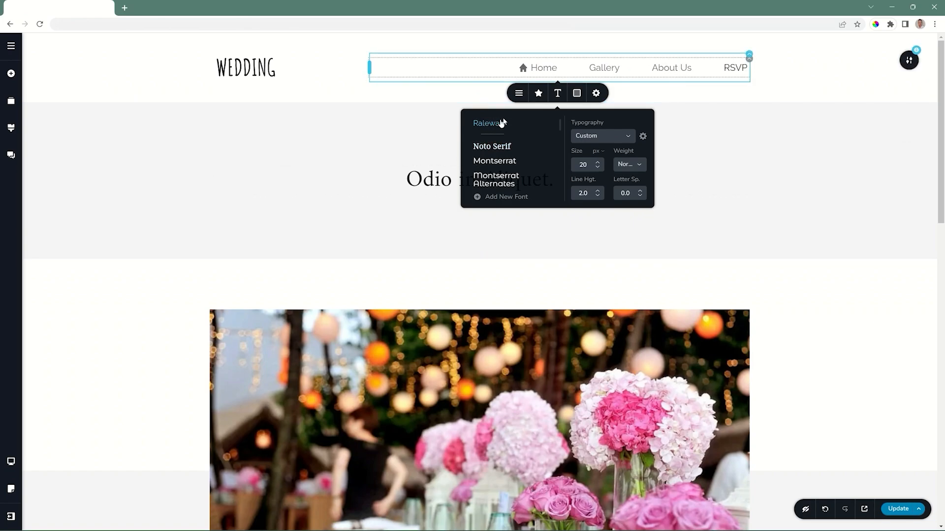
click(598, 167)
click(598, 167)
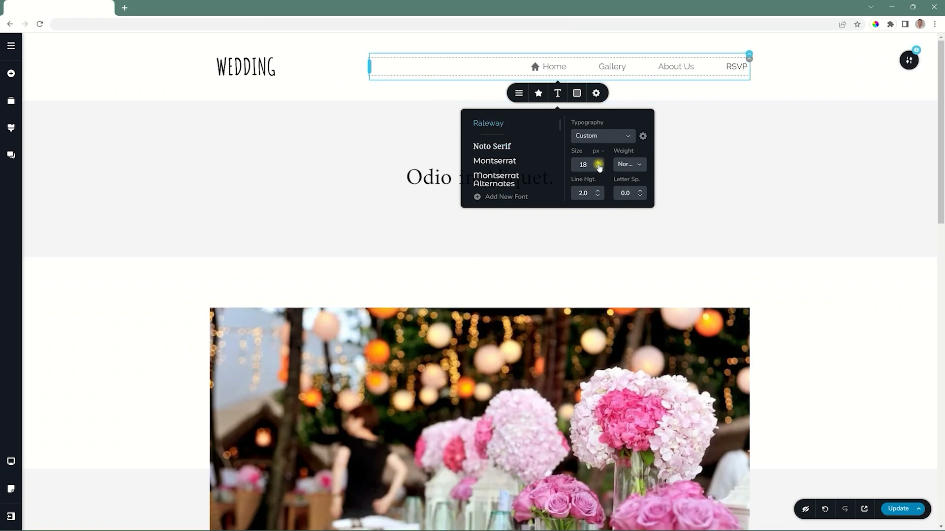
Set the menu items' normal text color to purple #A170D9 and their hover color to teal, and check the active color.
click(576, 94)
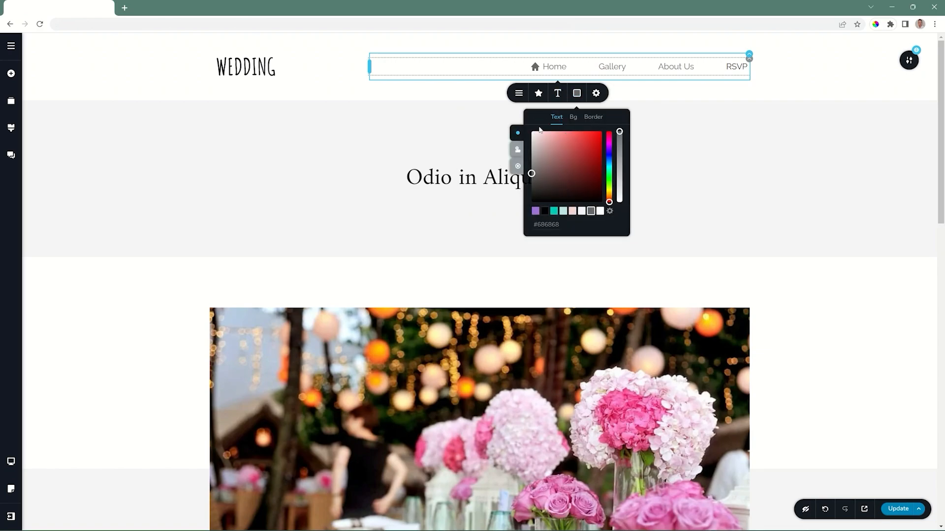
click(536, 212)
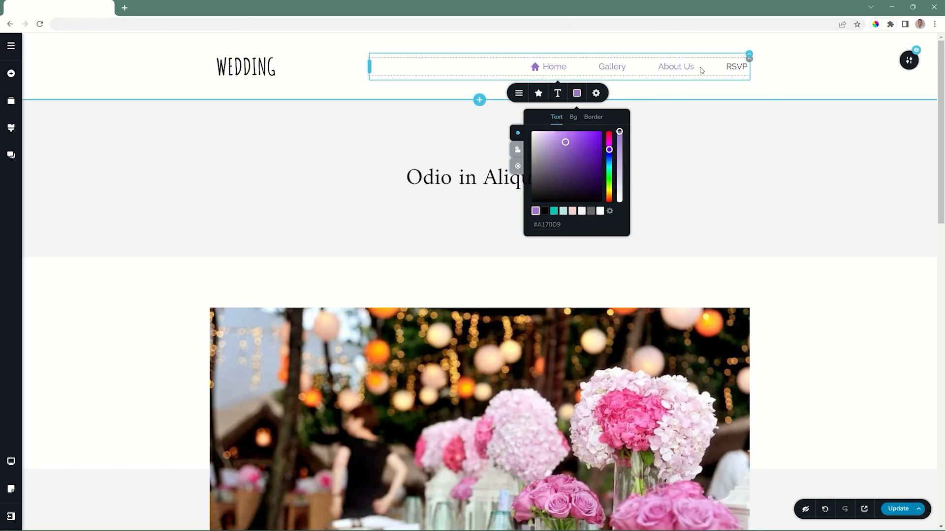
click(515, 150)
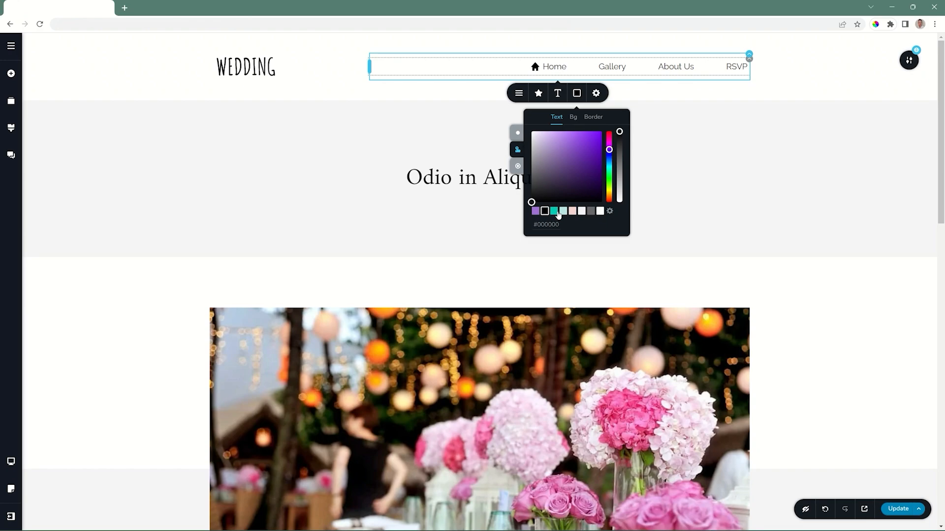
click(555, 213)
click(516, 167)
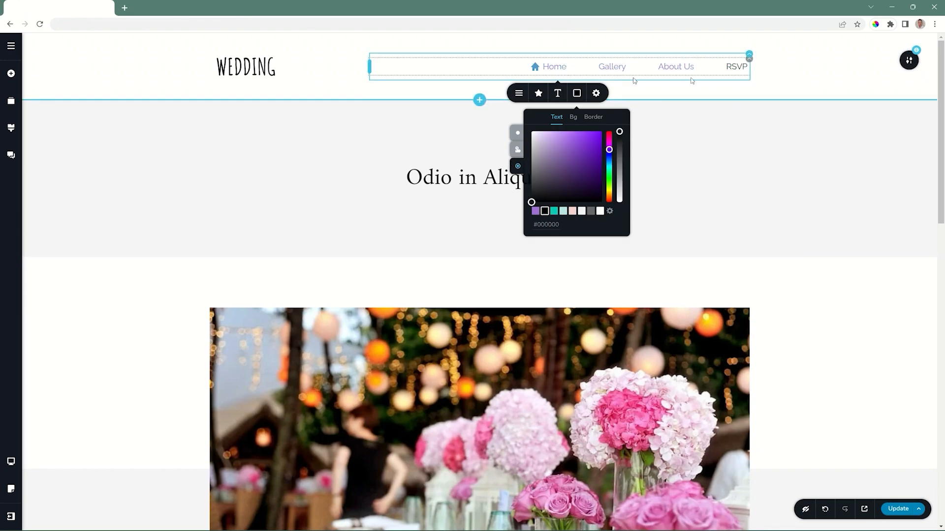
click(798, 79)
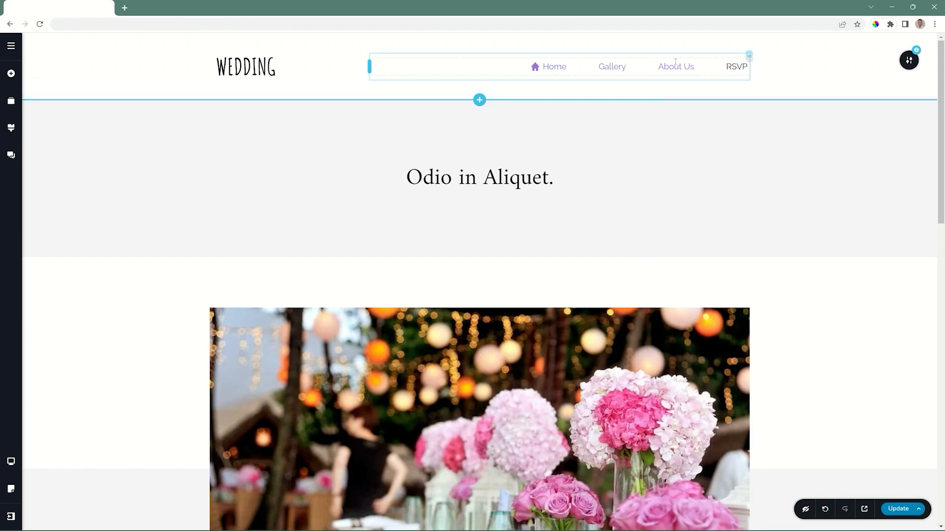
Try the vertical orientation for the header menu, return it to horizontal and set the item spacing to 24 px.
click(748, 59)
click(717, 82)
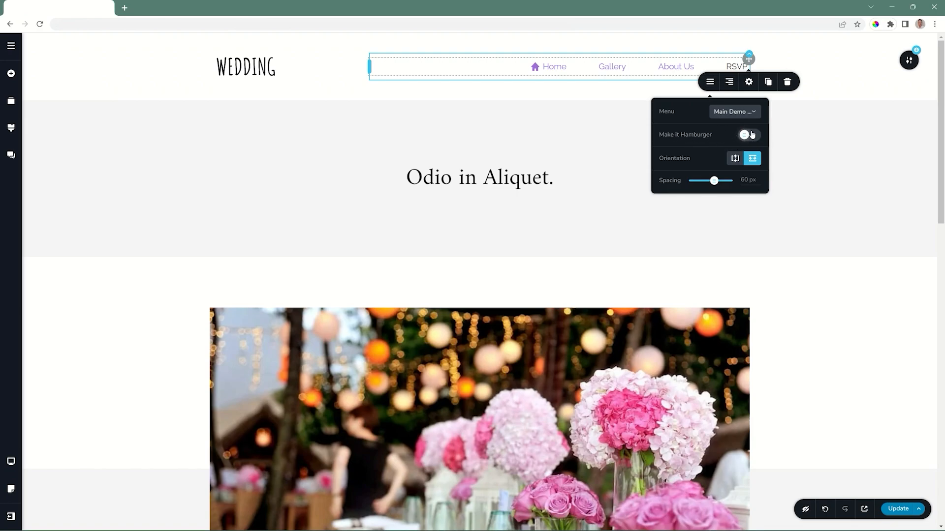
click(735, 158)
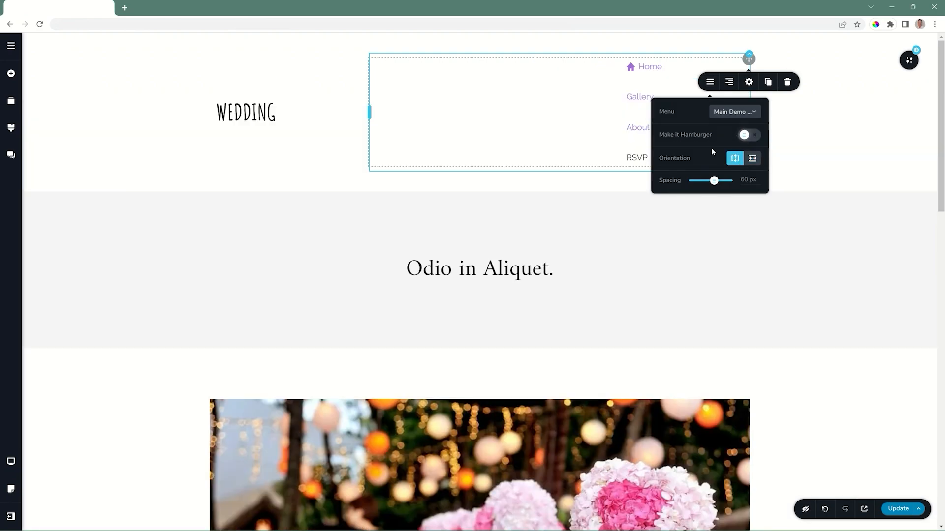
click(753, 159)
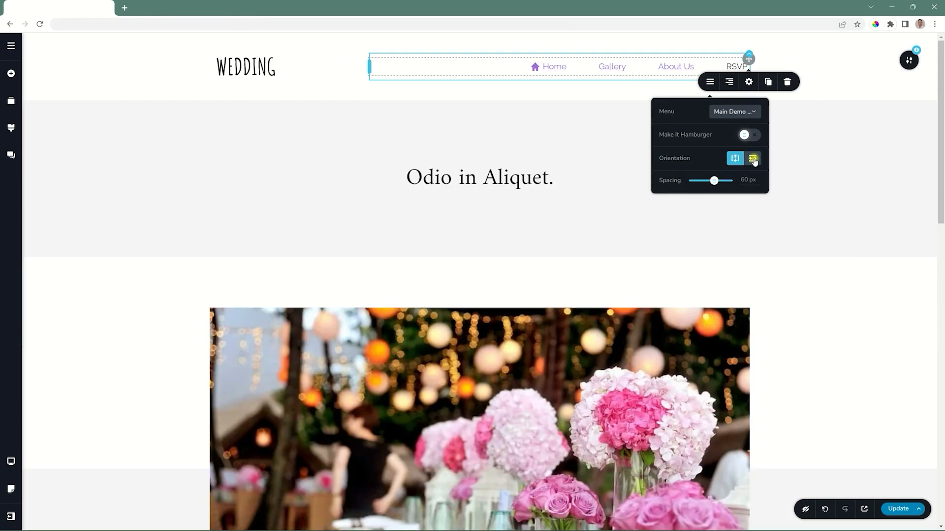
drag(714, 180, 701, 182)
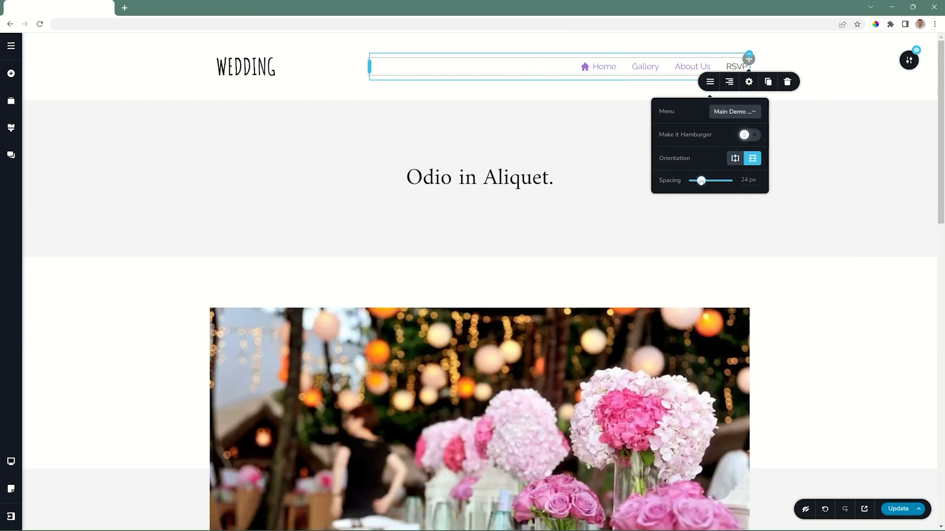
Set the header menu element's padding to 5 px on all sides and close its styling settings.
click(749, 81)
drag(834, 123, 837, 124)
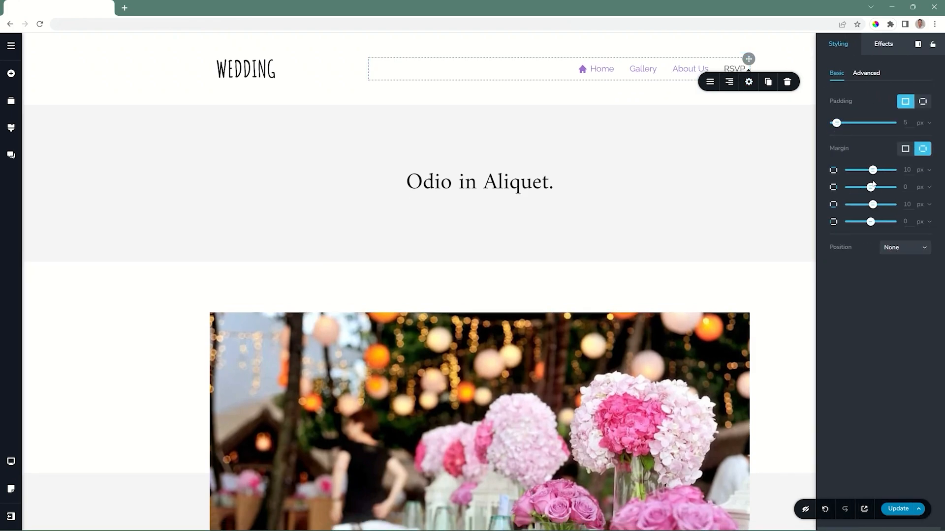
click(803, 93)
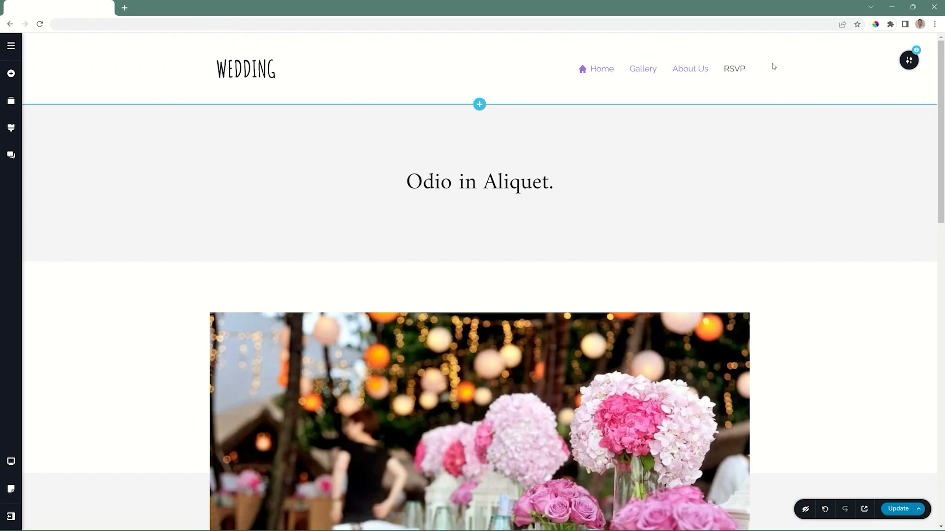
click(735, 70)
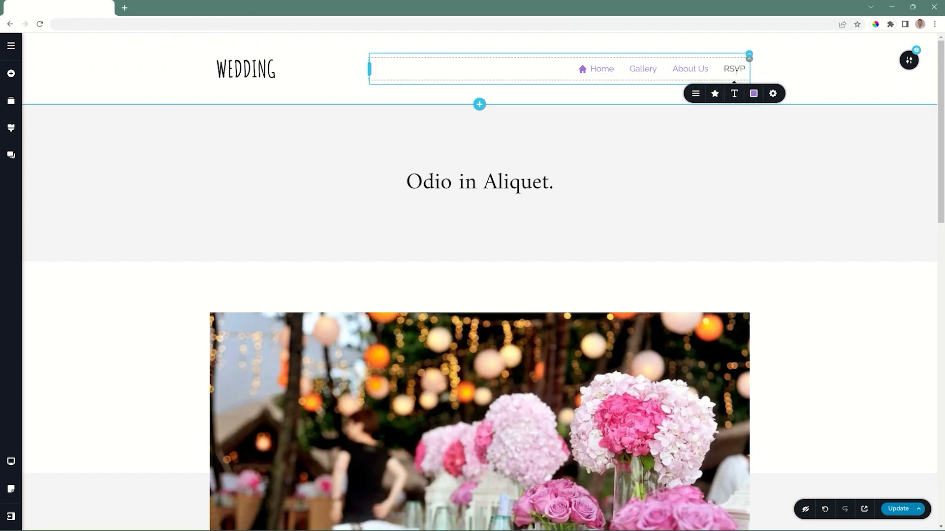
click(749, 60)
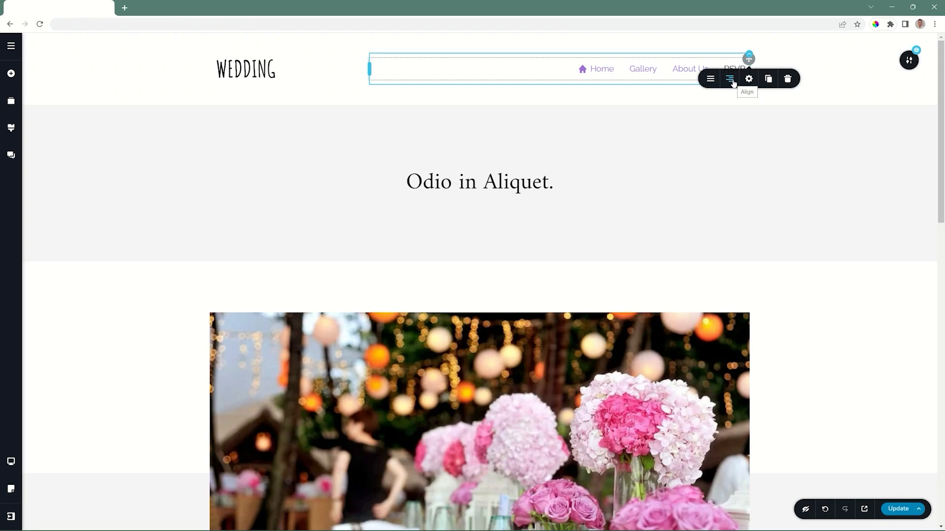
click(749, 56)
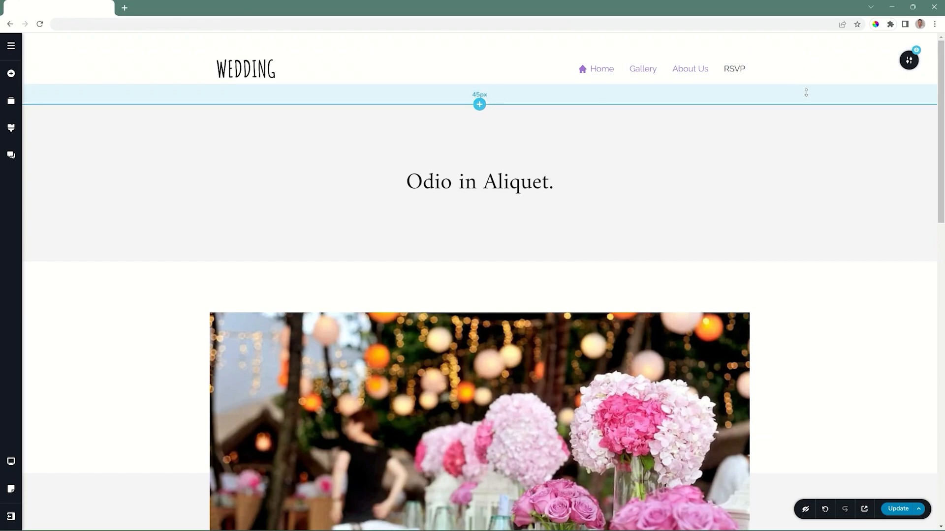
Switch to the mobile view, open the hamburger menu to check its items, and close it again.
mouse_move(11, 461)
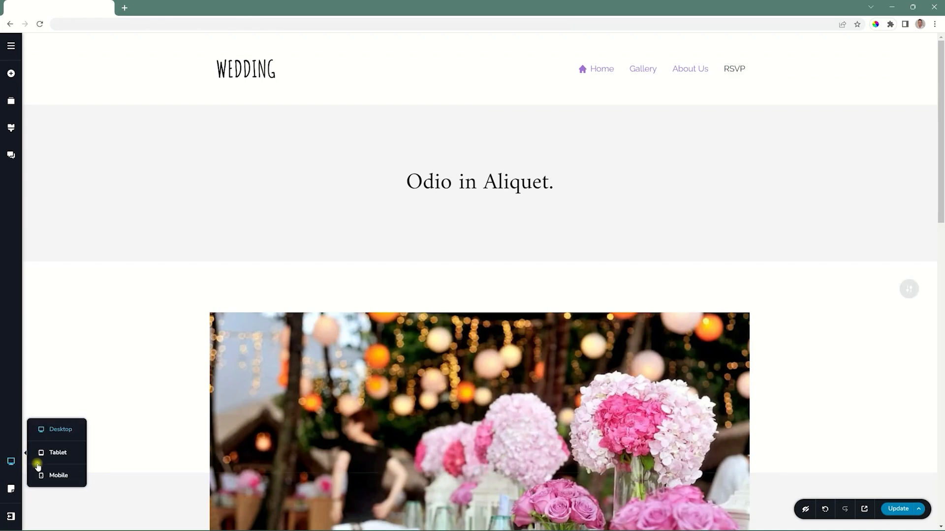
click(56, 476)
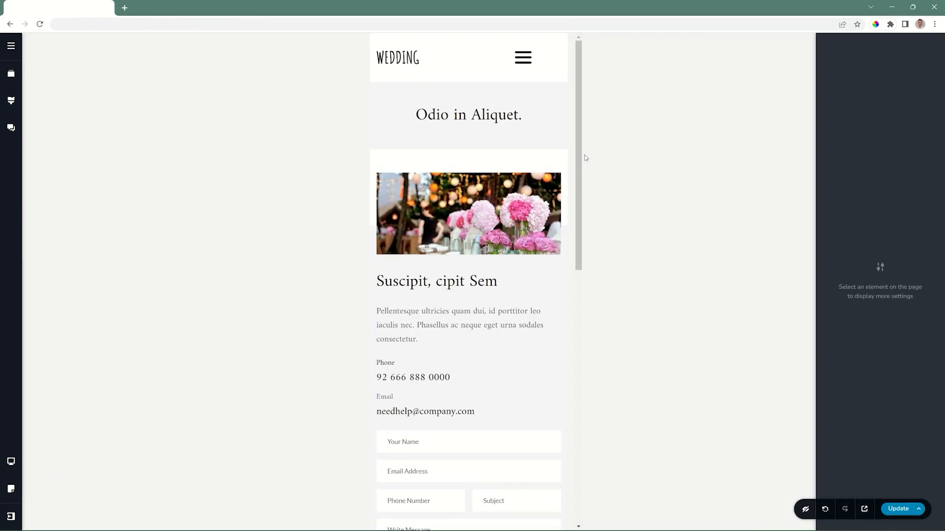
click(523, 60)
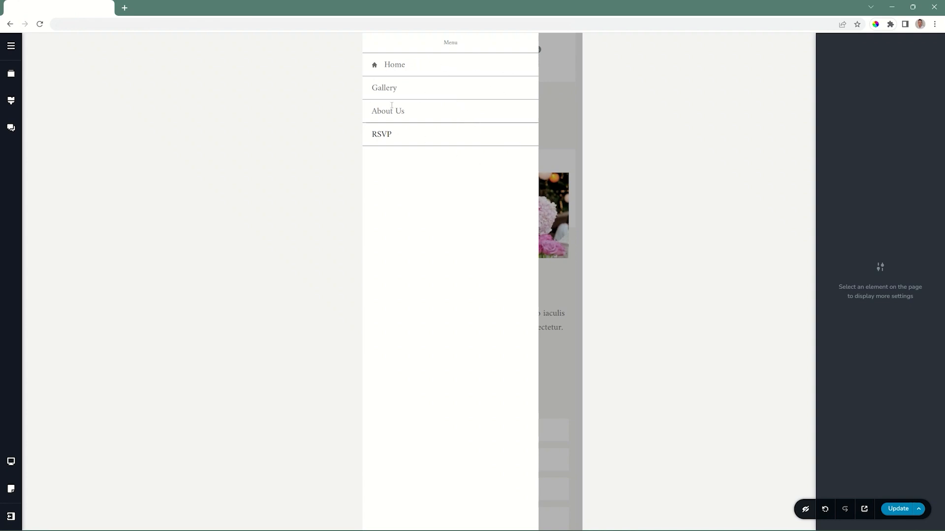
click(560, 101)
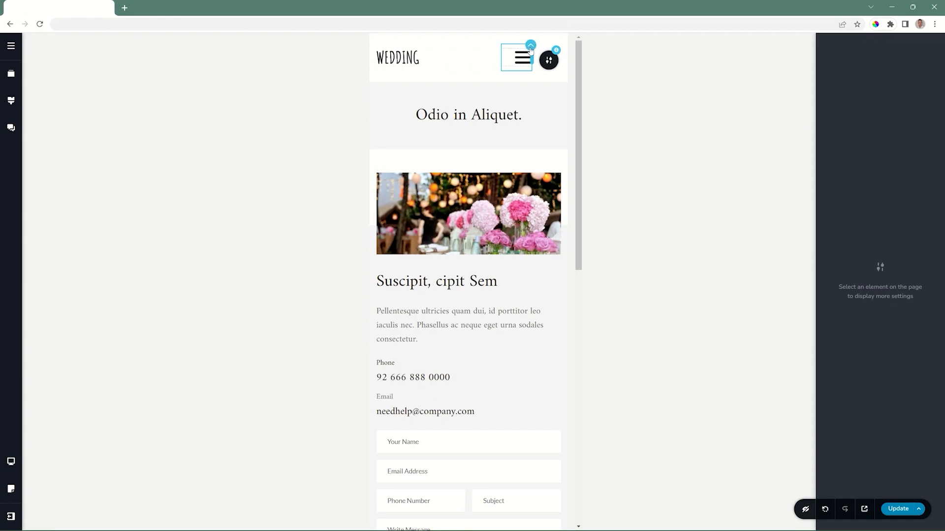
Set the top padding of the header column holding the hamburger menu to 65 px and close its settings.
click(531, 48)
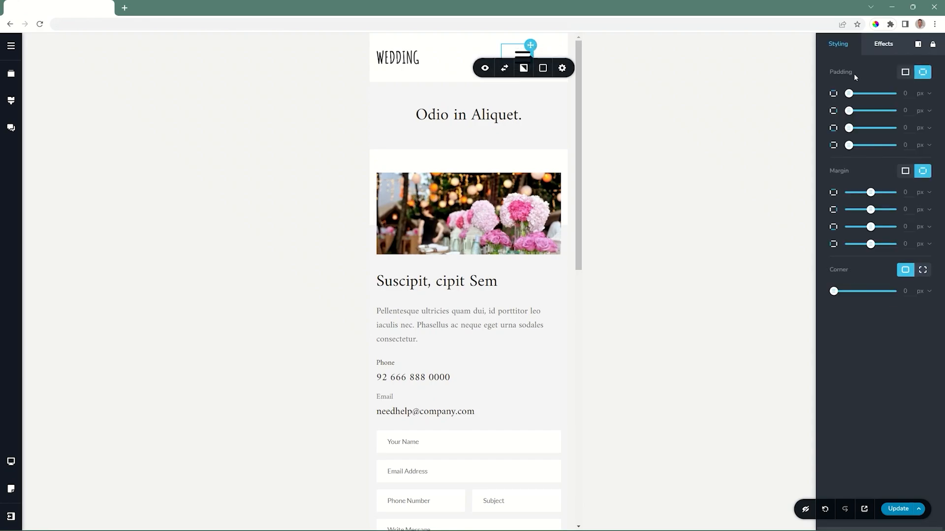
drag(851, 95, 878, 95)
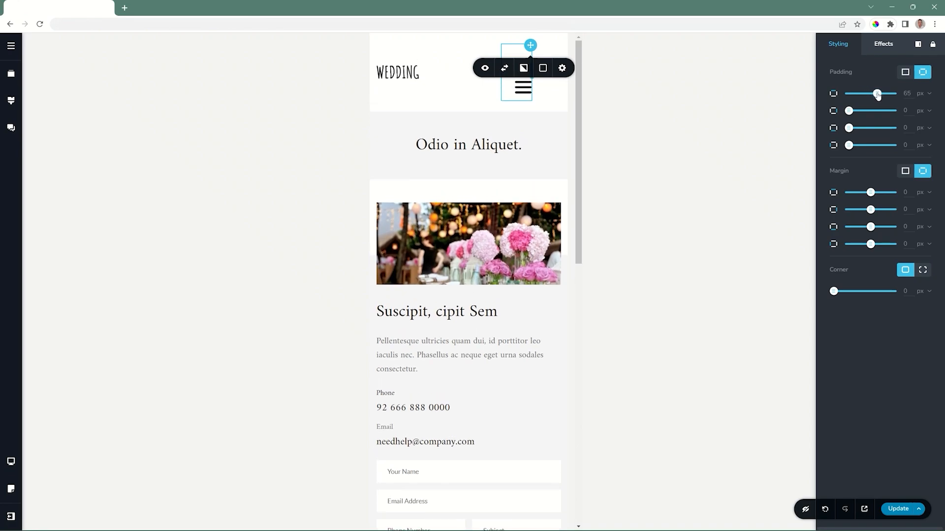
click(555, 97)
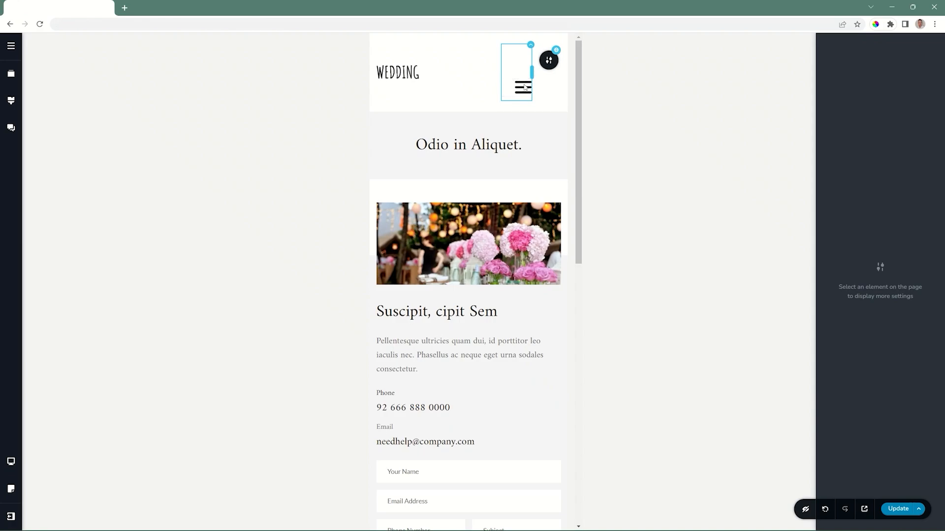
Set the hamburger icon's size to 29 and its drawer position to the right, and preview the opened drawer.
click(525, 86)
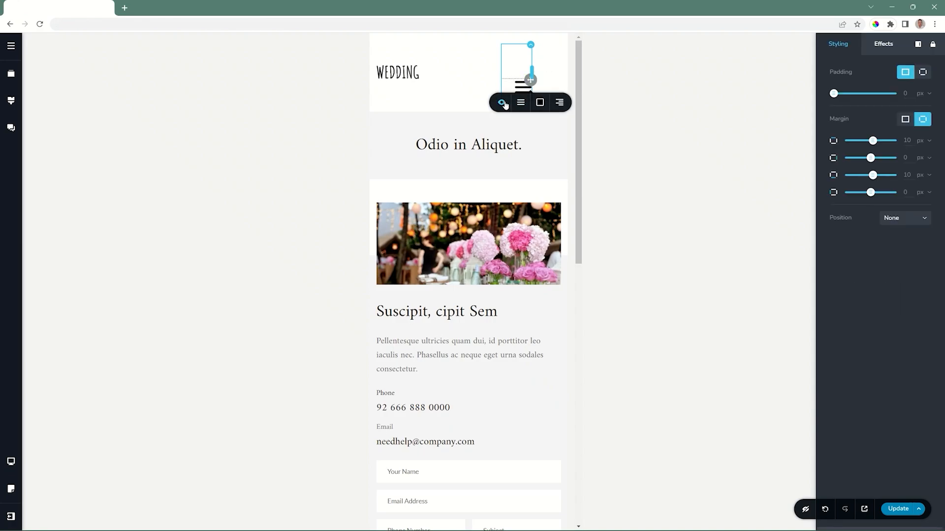
click(522, 102)
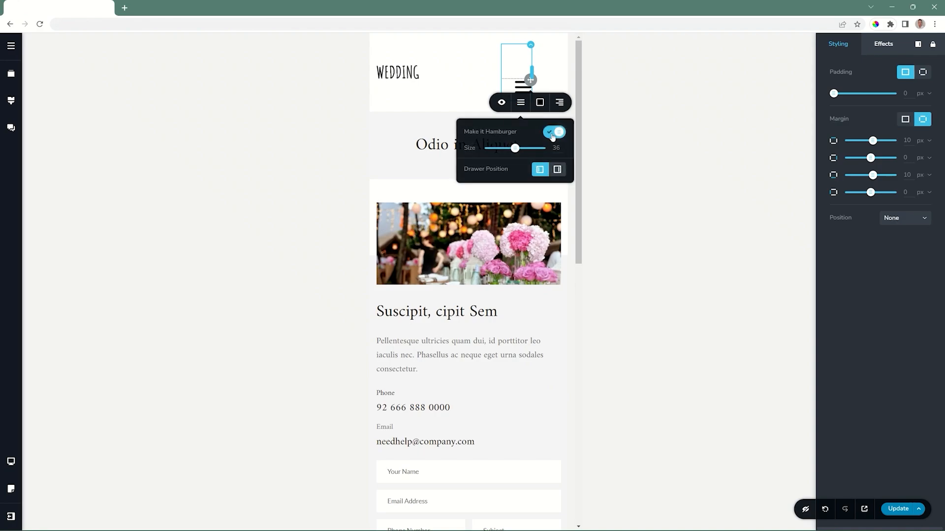
mouse_move(515, 150)
mouse_down()
mouse_move(529, 149)
mouse_move(508, 148)
mouse_up()
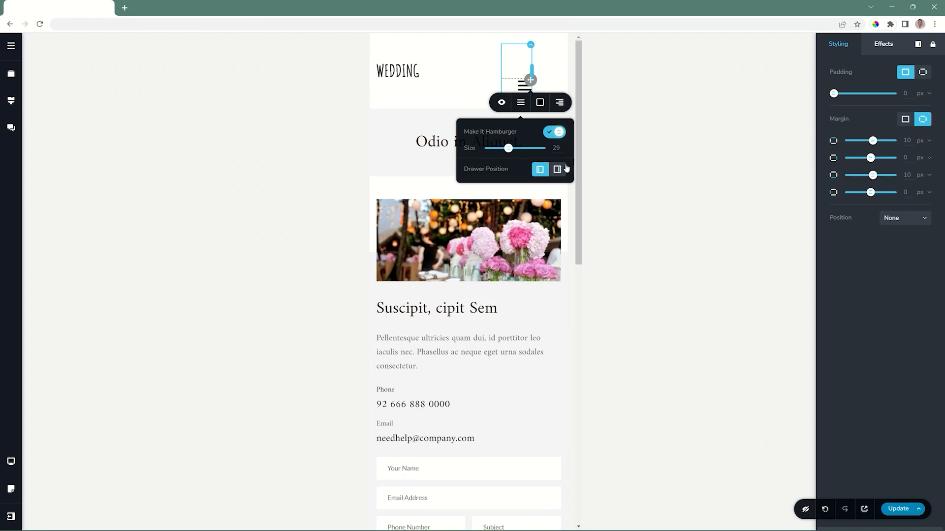
click(558, 170)
click(540, 169)
click(555, 171)
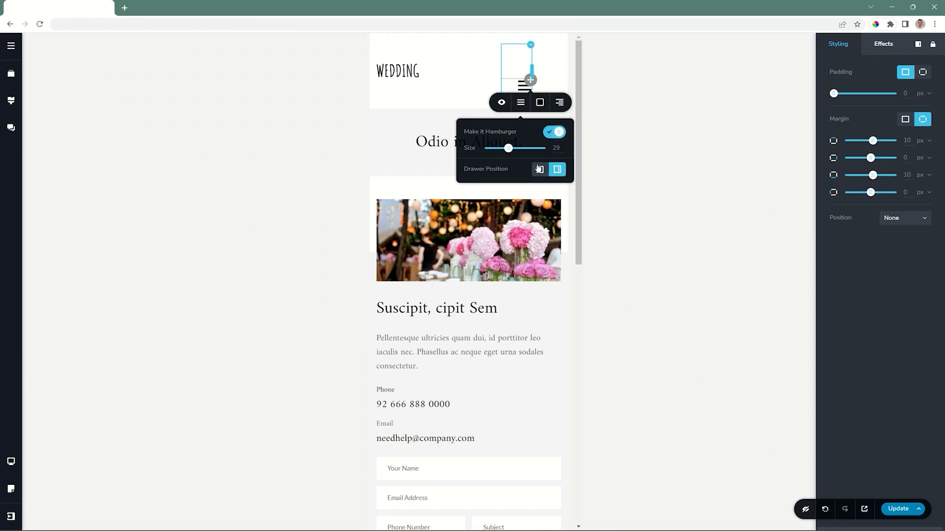
click(441, 95)
click(525, 86)
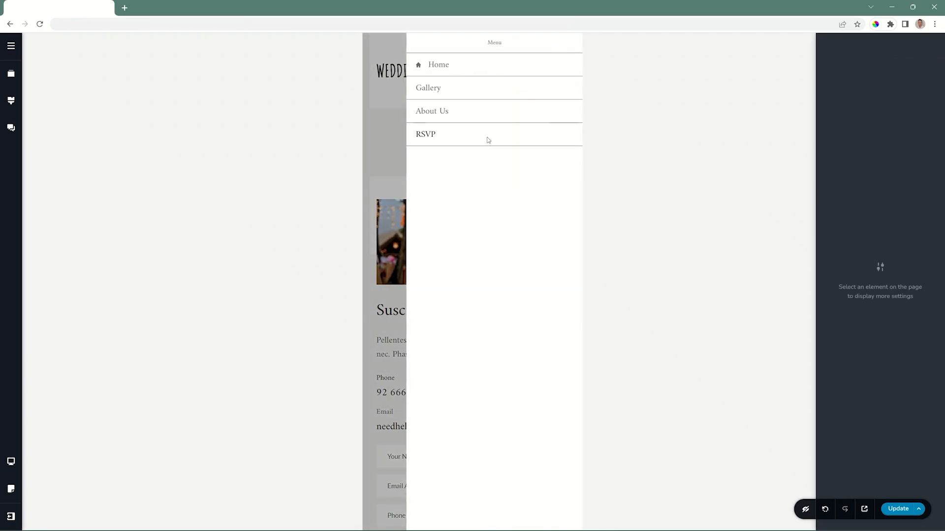
click(392, 142)
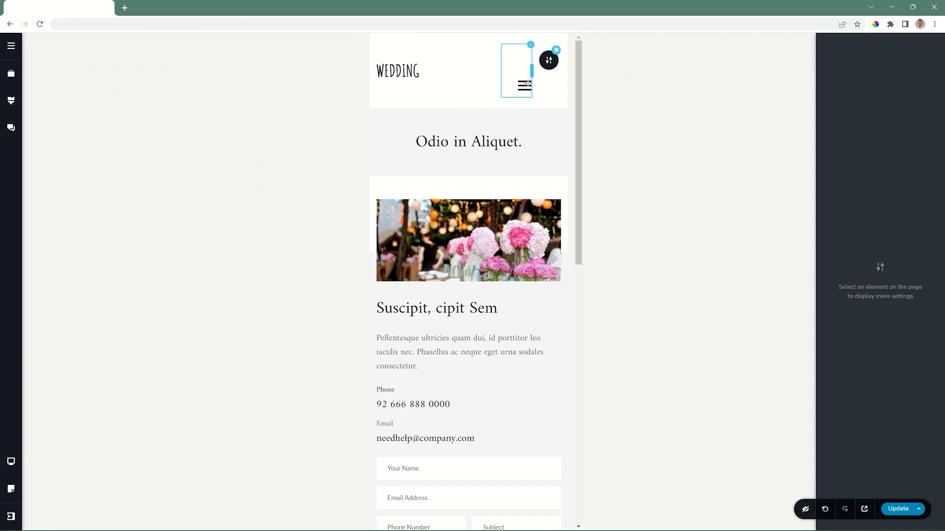
Color the hamburger icon teal #05CAB6 and set the top padding of its header column to 0 px.
click(526, 85)
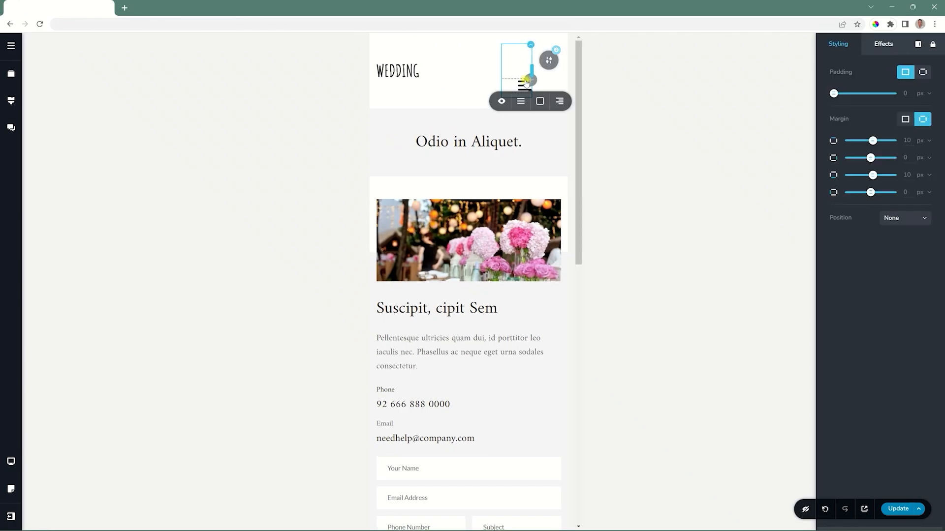
click(540, 104)
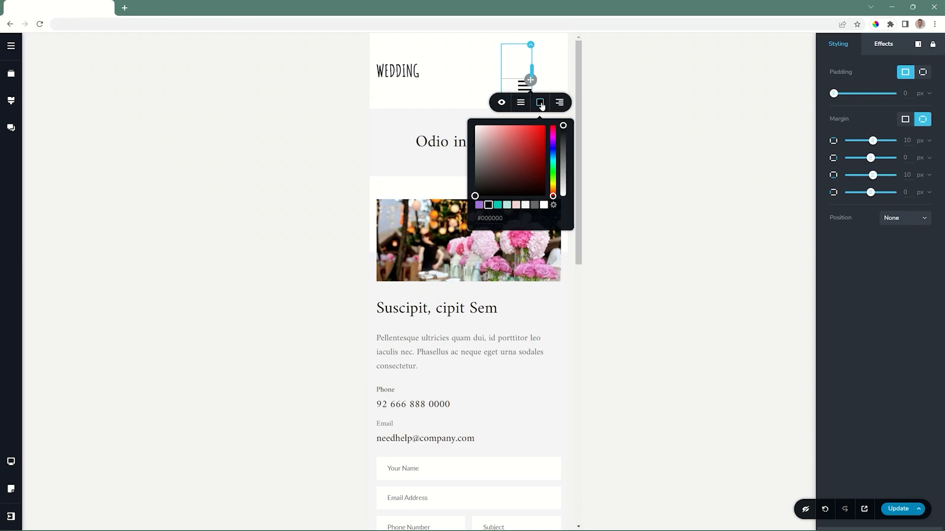
click(497, 204)
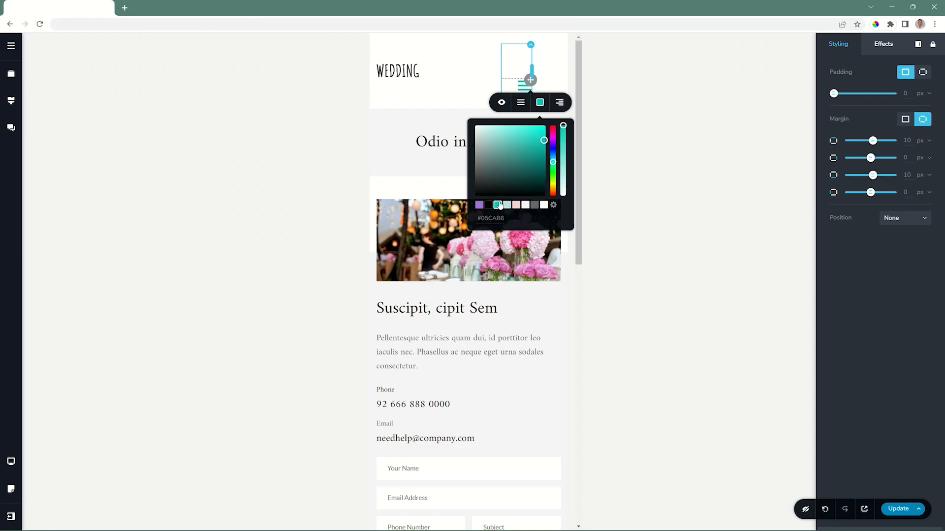
key(Escape)
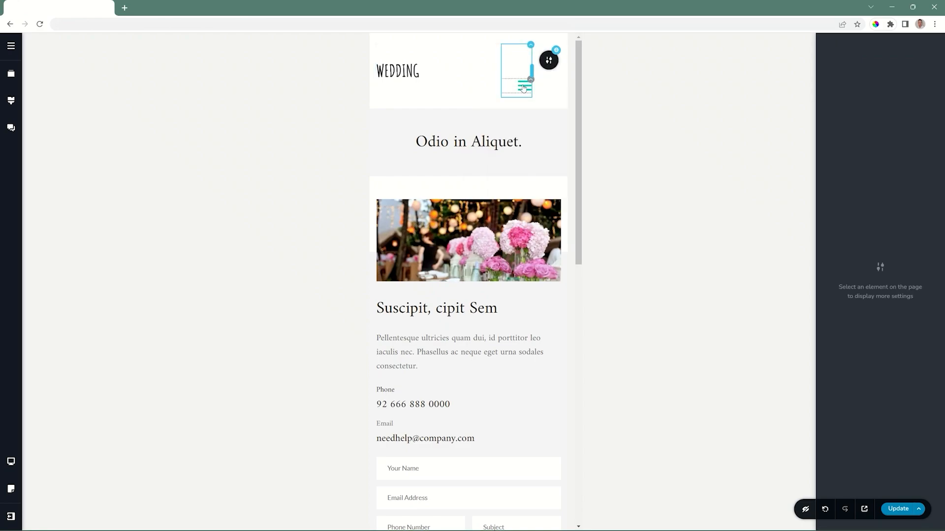
click(530, 46)
drag(872, 95, 849, 94)
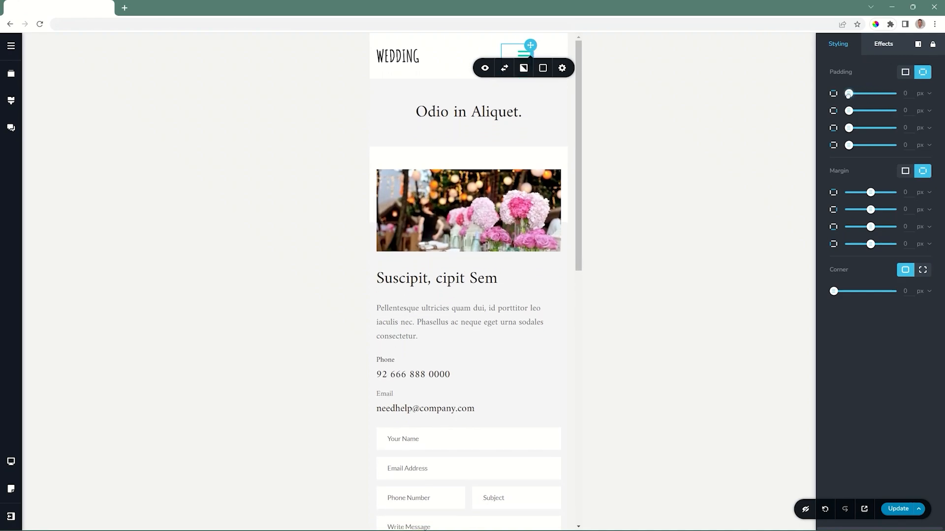
Open the mobile menu drawer, check its items' styling options and change their typography to a sans-serif font.
click(523, 54)
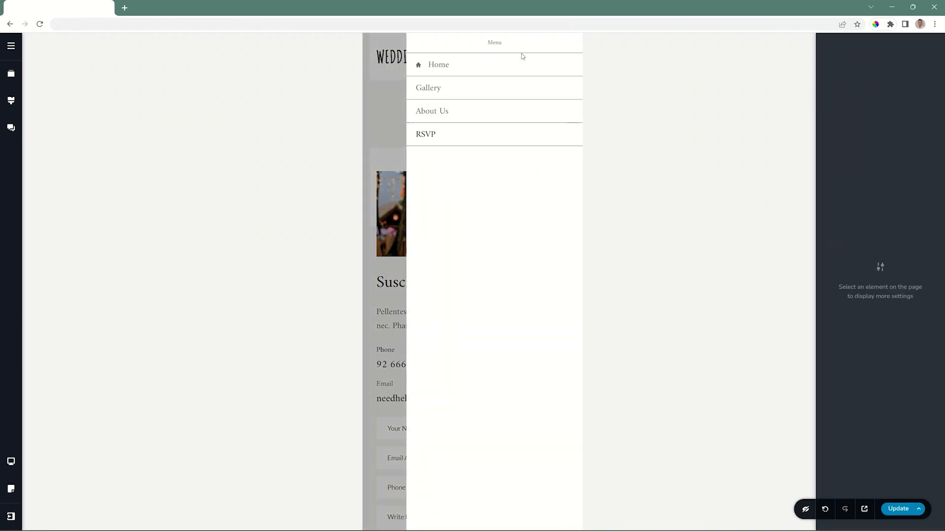
click(432, 87)
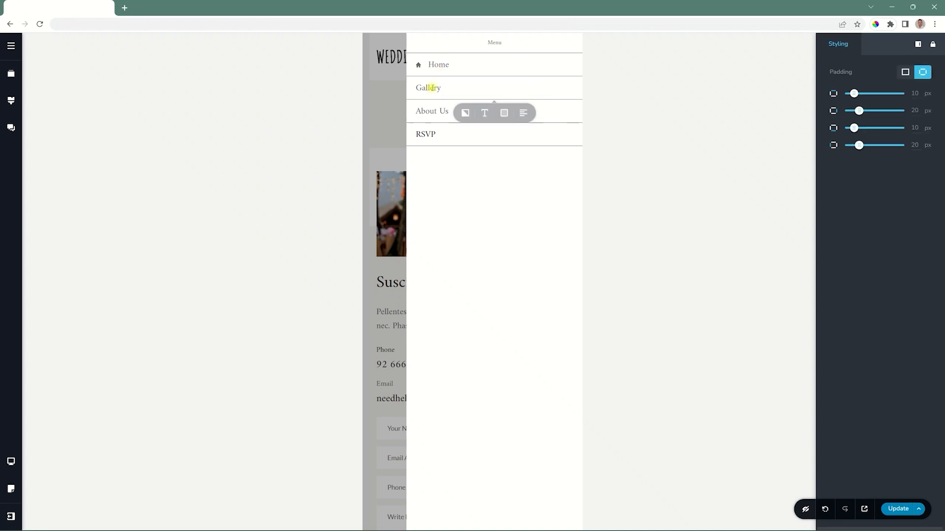
click(430, 111)
click(427, 134)
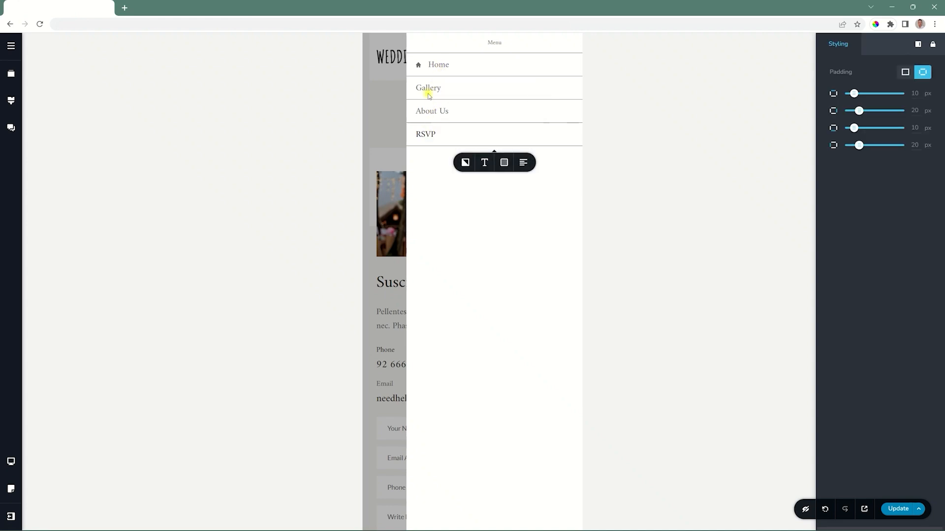
click(436, 66)
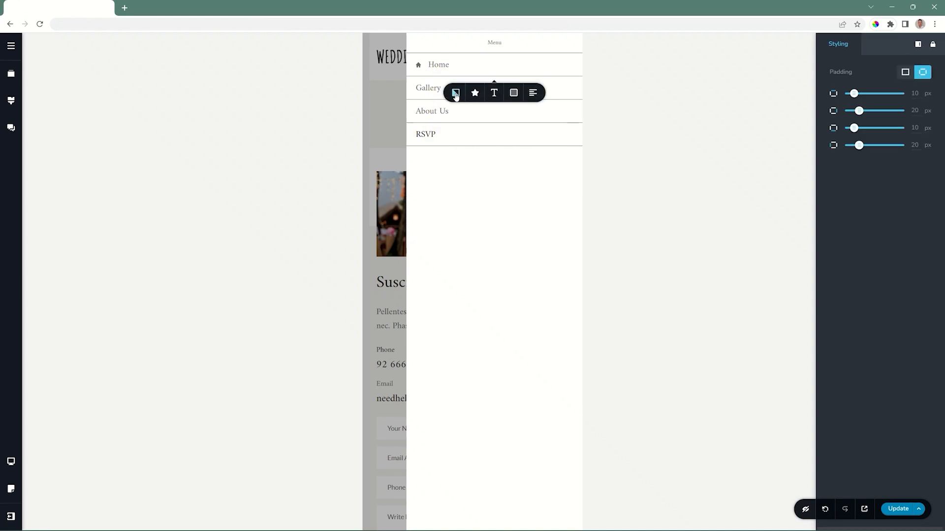
click(495, 94)
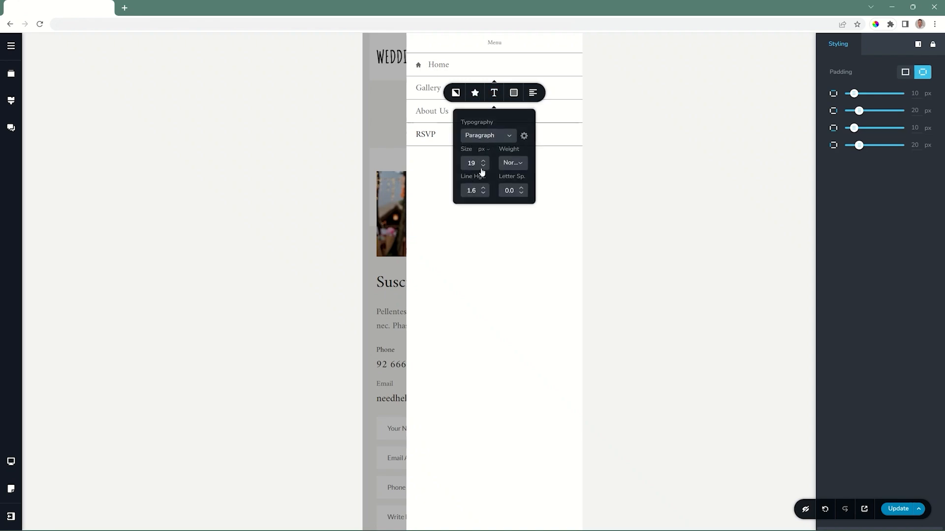
click(482, 166)
Set the drawer items' text color to teal and the drawer background to black.
click(513, 92)
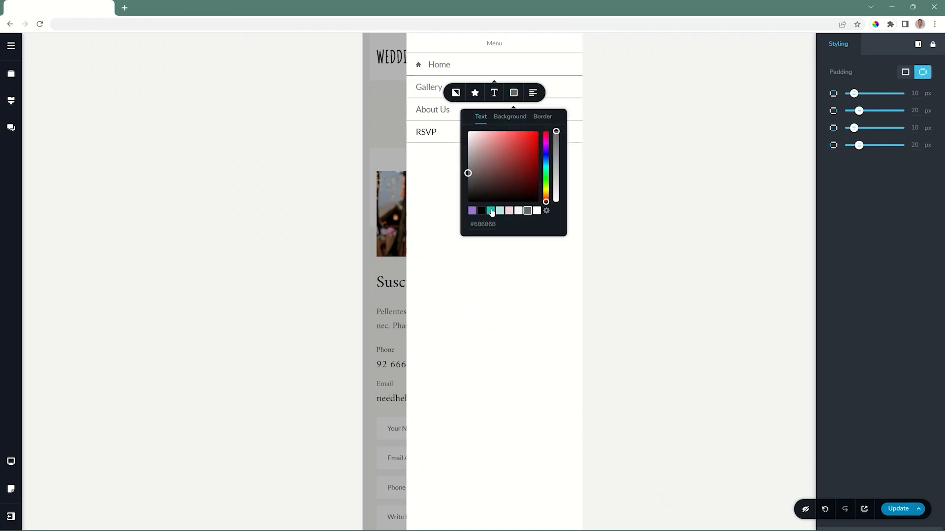
click(492, 212)
click(509, 117)
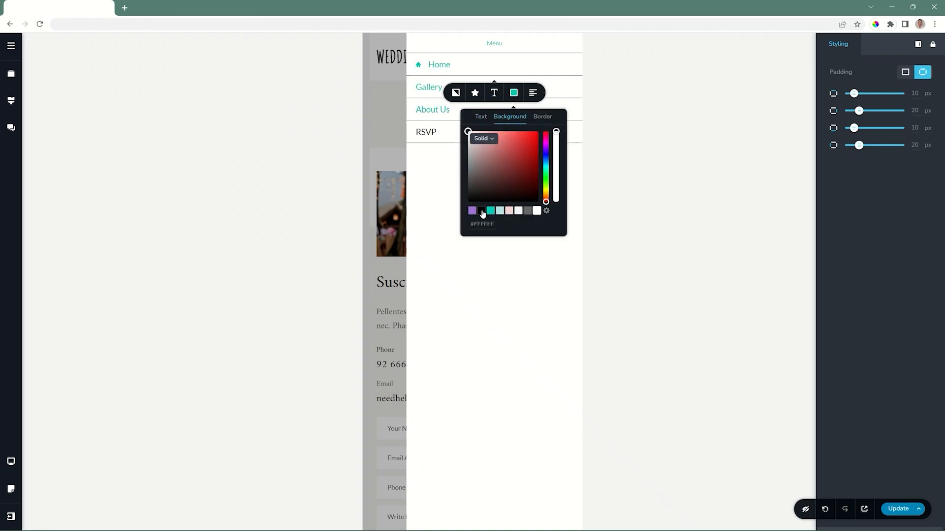
click(481, 211)
Try white for the border lines between the drawer items and set them to light pink.
click(542, 118)
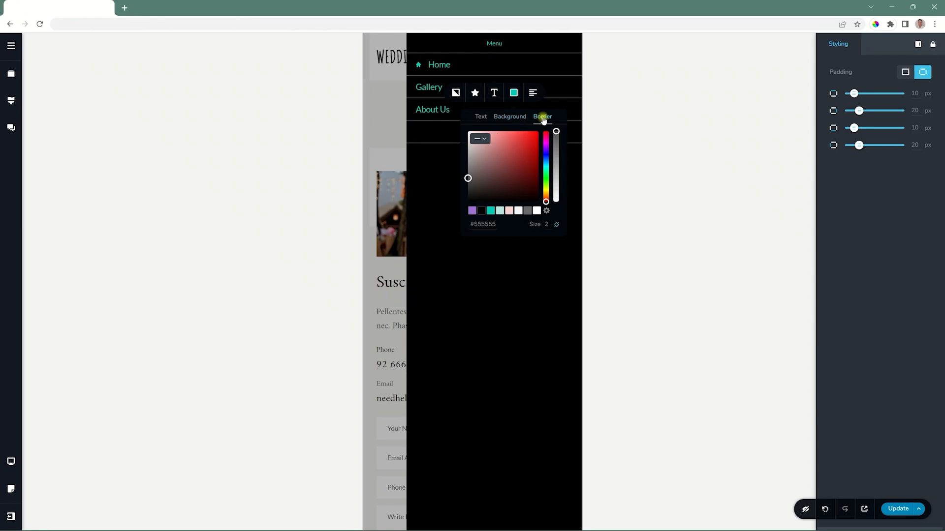
click(537, 211)
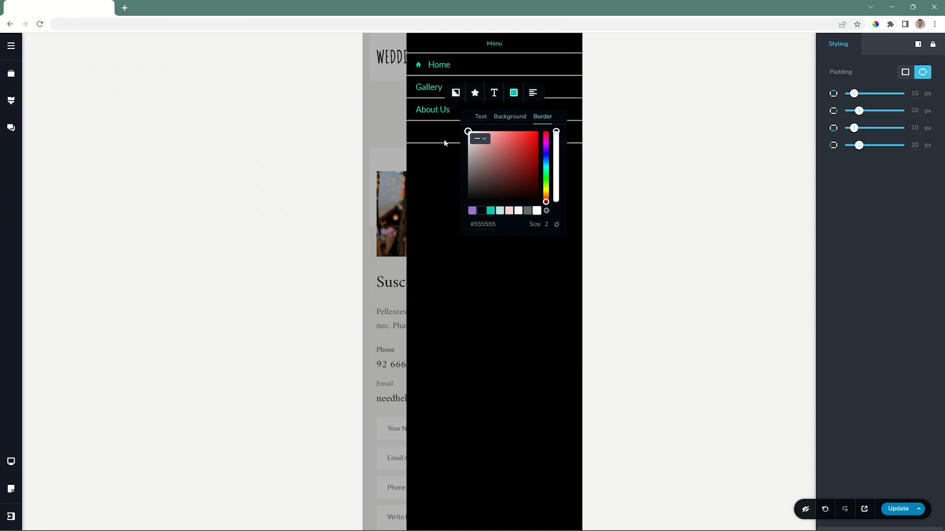
click(508, 211)
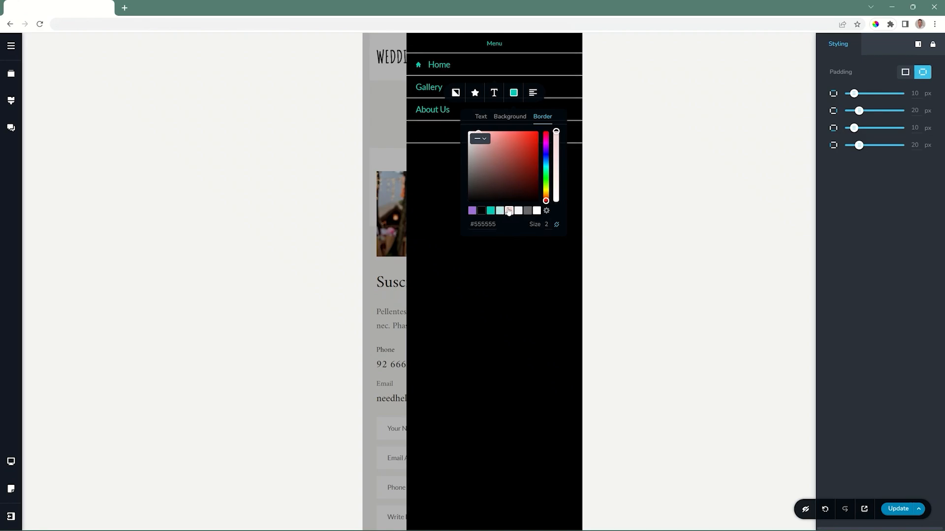
Set the drawer's background color to light pink #F5D4D1 and check the items' alignment options.
click(509, 117)
click(508, 212)
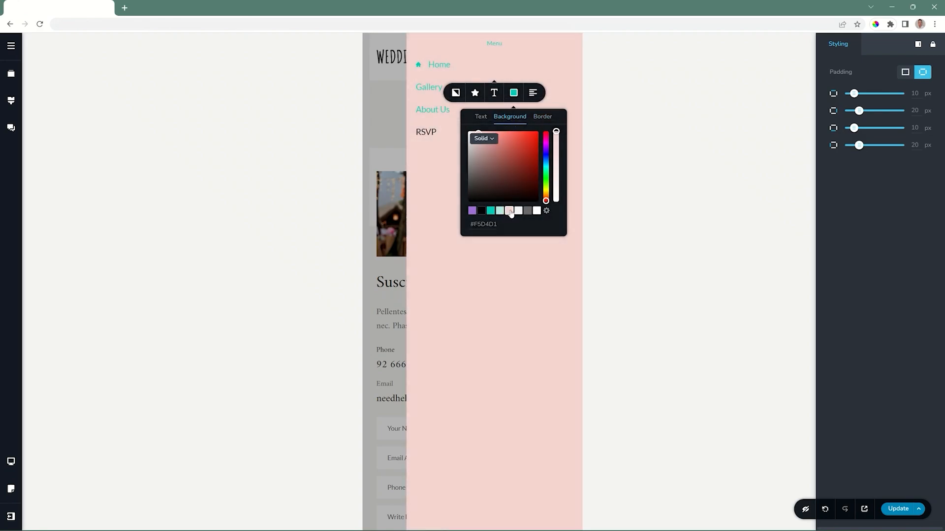
click(533, 93)
click(534, 93)
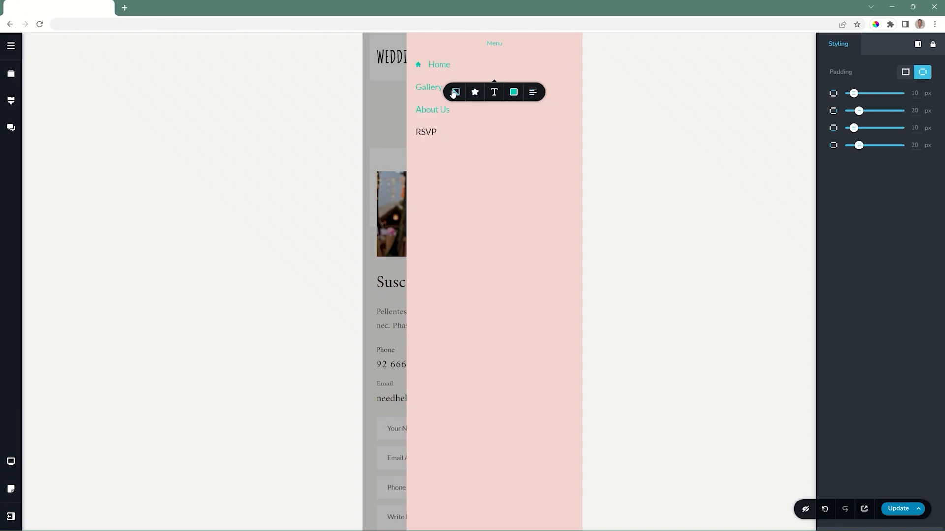